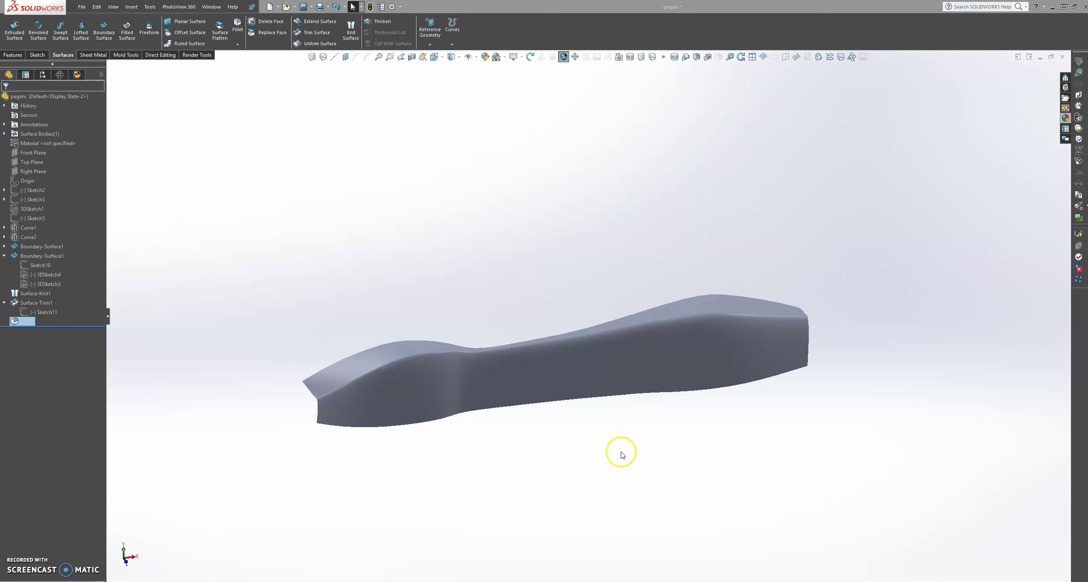
Open 3DSketch4 of the side boundary surface for editing in the Right view
{"action": "middle_click_drag", "start_coordinate": [611, 441], "coordinate": [644, 460]}
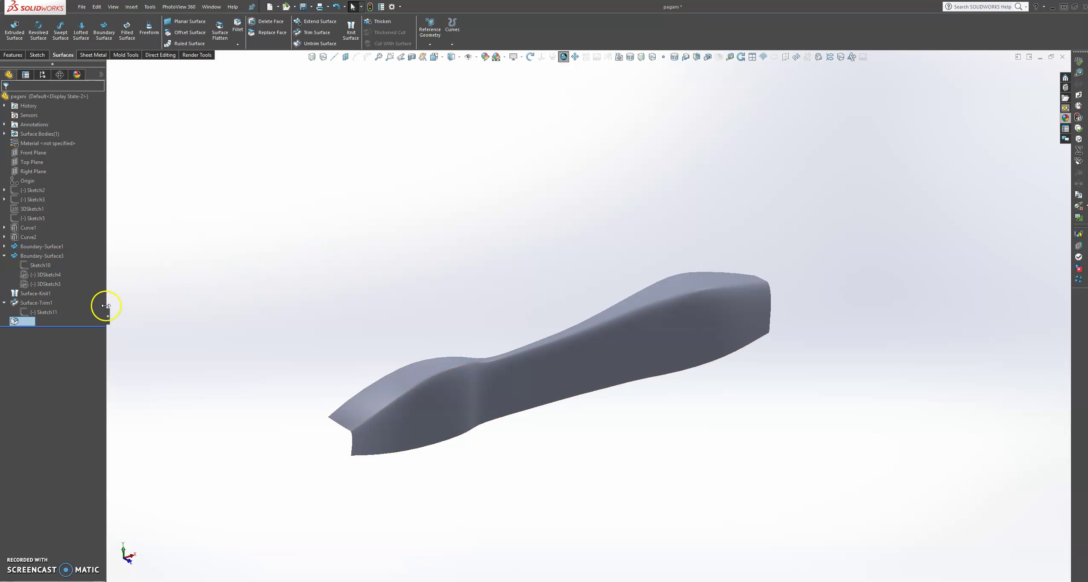
{"action": "left_click", "coordinate": [186, 277]}
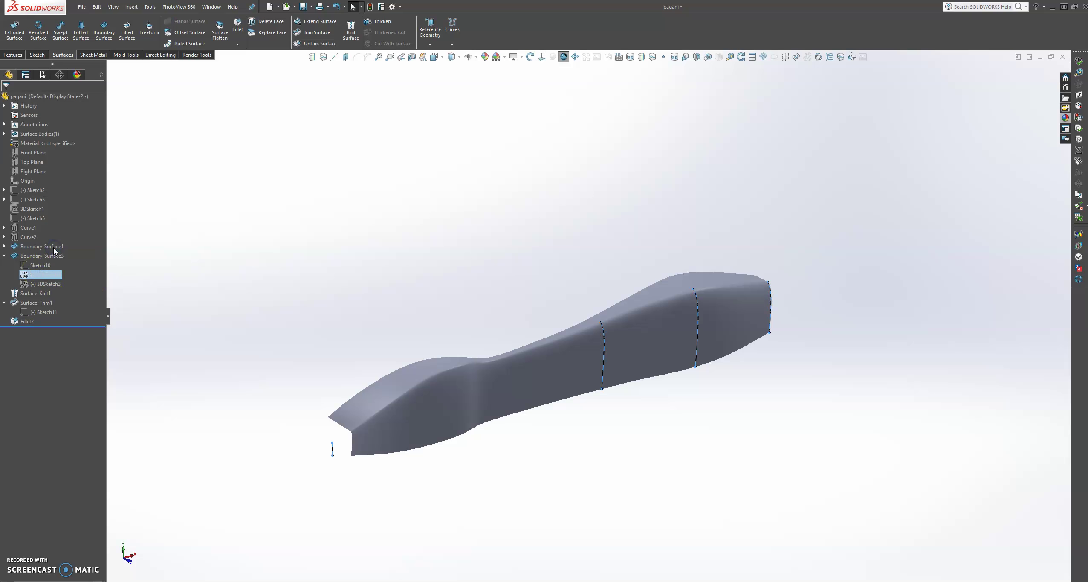
{"action": "mouse_move", "coordinate": [670, 448]}
{"action": "middle_mouse_down"}
{"action": "mouse_move", "coordinate": [620, 437]}
{"action": "mouse_move", "coordinate": [490, 447]}
{"action": "middle_mouse_up"}
{"action": "key", "text": "space"}
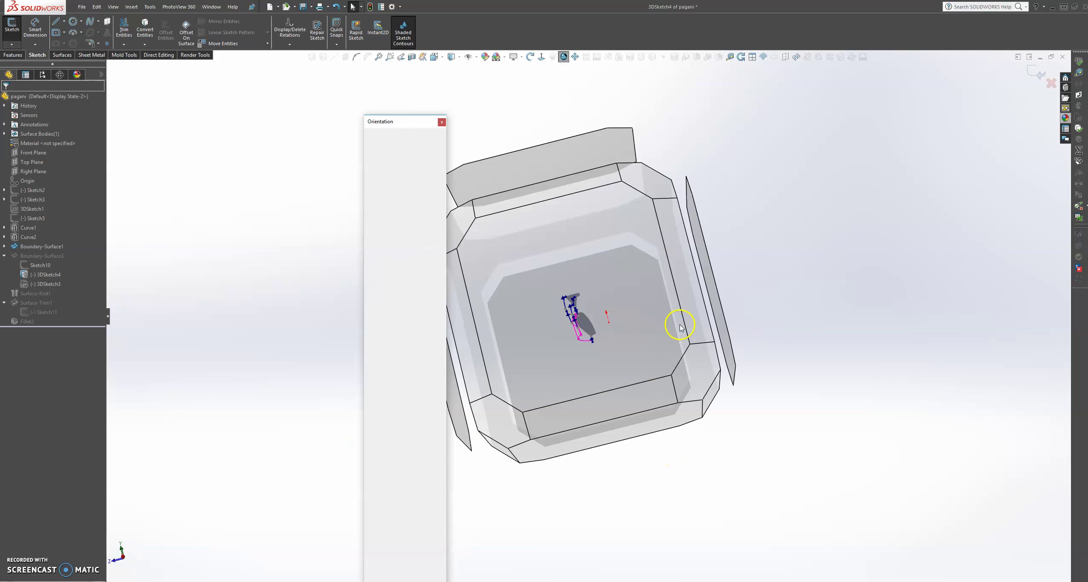
{"action": "left_click", "coordinate": [598, 262]}
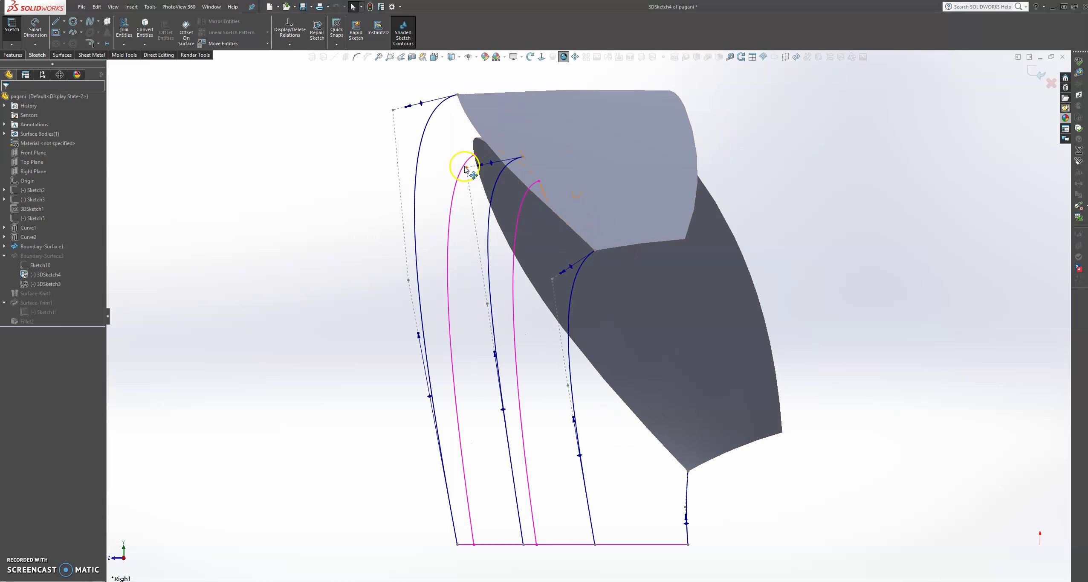
Shift the upper control polygon points of the three tall side splines slightly outward, and exit the sketch to rebuild the surface
{"action": "left_click", "coordinate": [467, 168]}
{"action": "left_click_drag", "start_coordinate": [466, 168], "coordinate": [464, 172]}
{"action": "left_click", "coordinate": [393, 112]}
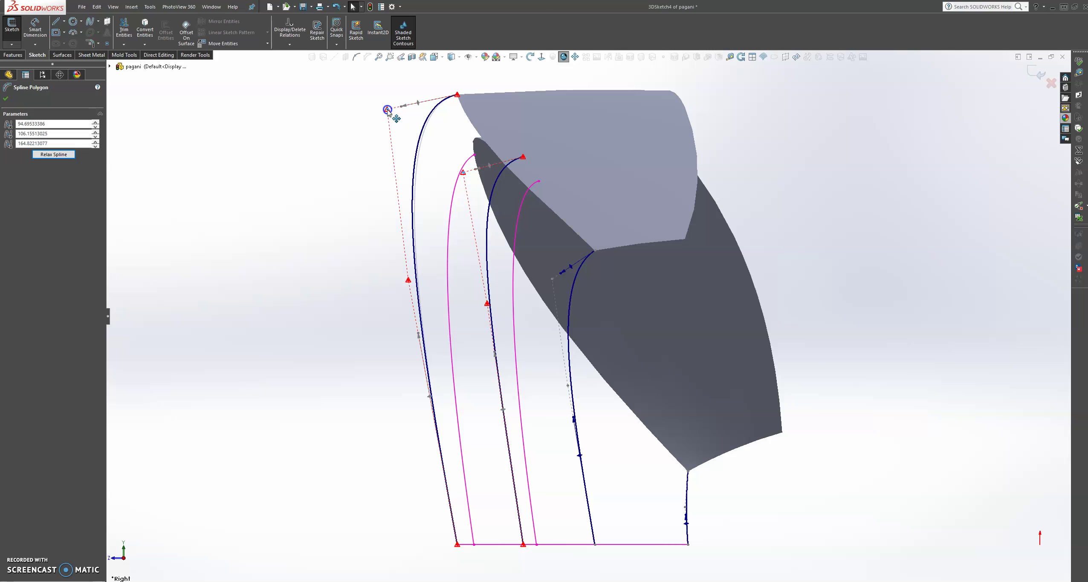
{"action": "left_click", "coordinate": [555, 280]}
{"action": "left_click_drag", "start_coordinate": [553, 279], "coordinate": [552, 282]}
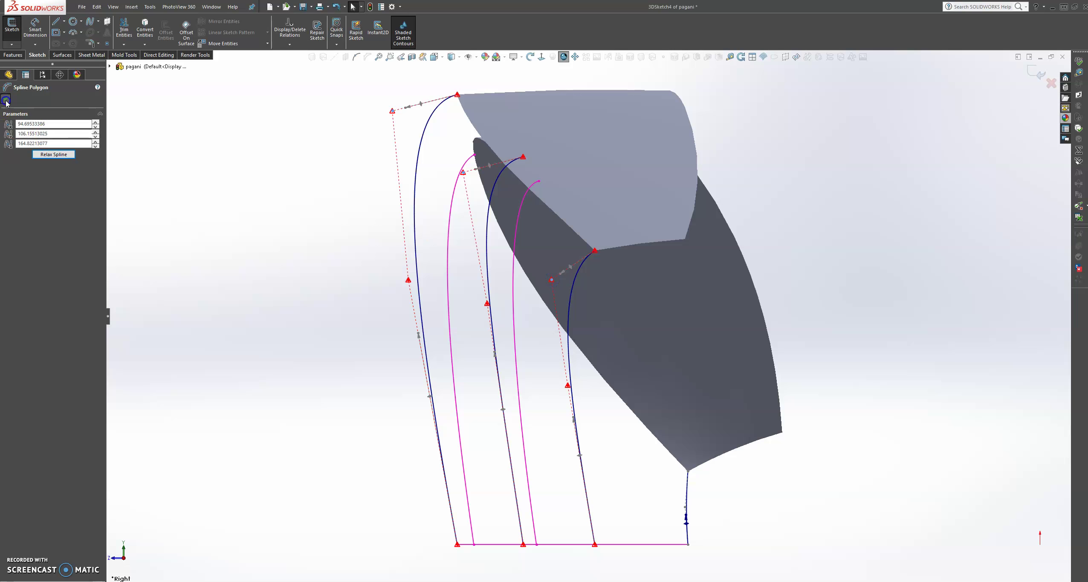
{"action": "left_click", "coordinate": [293, 107]}
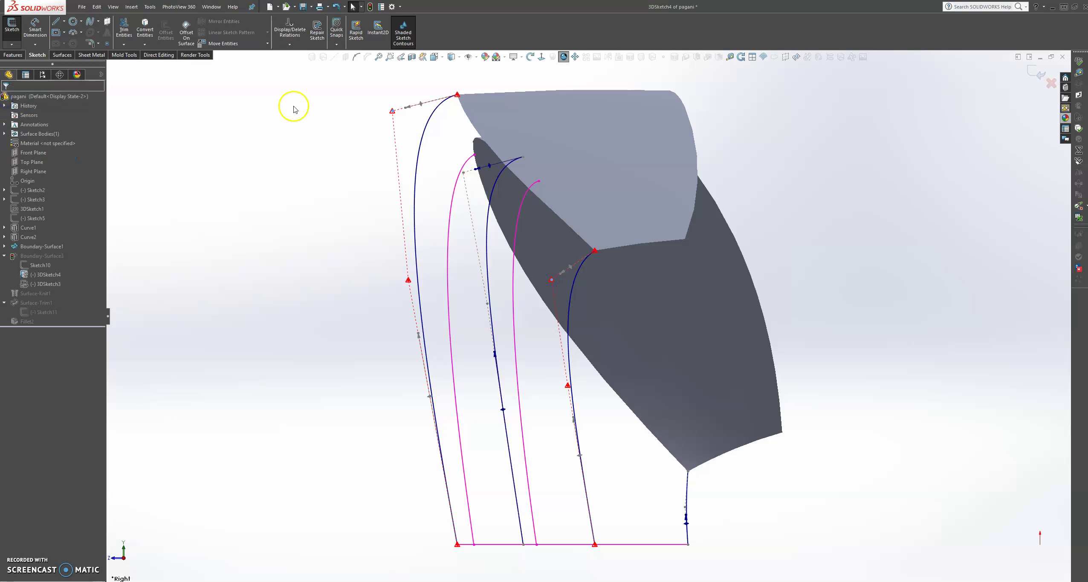
{"action": "left_click", "coordinate": [1038, 74]}
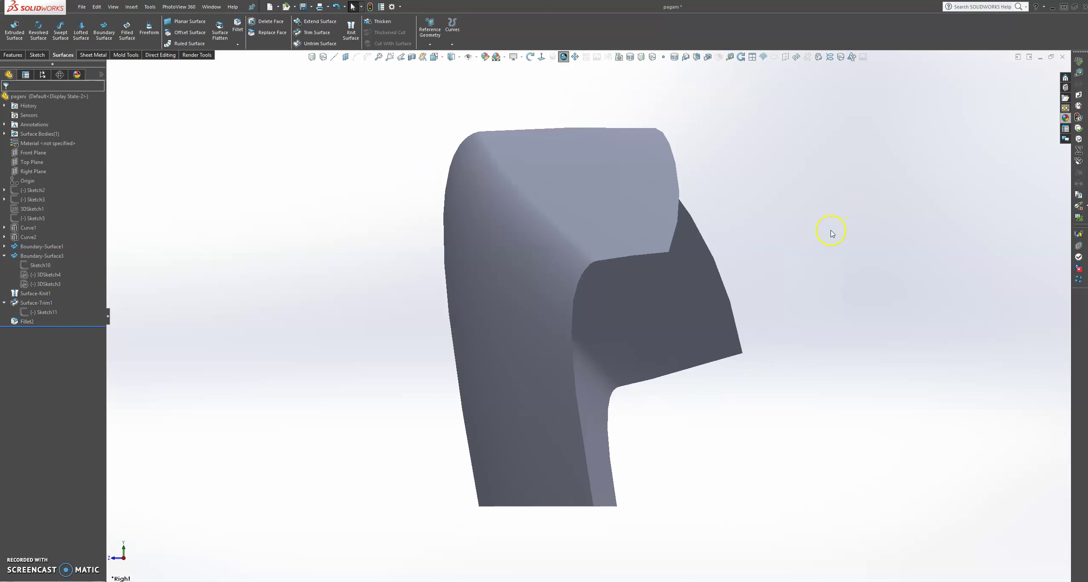
Inspect the car body surface's shape from several angles and check it against the reference car photo
{"action": "scroll", "coordinate": [725, 270], "scroll_direction": "up", "scroll_amount": 3}
{"action": "middle_click_drag", "start_coordinate": [724, 270], "coordinate": [802, 280]}
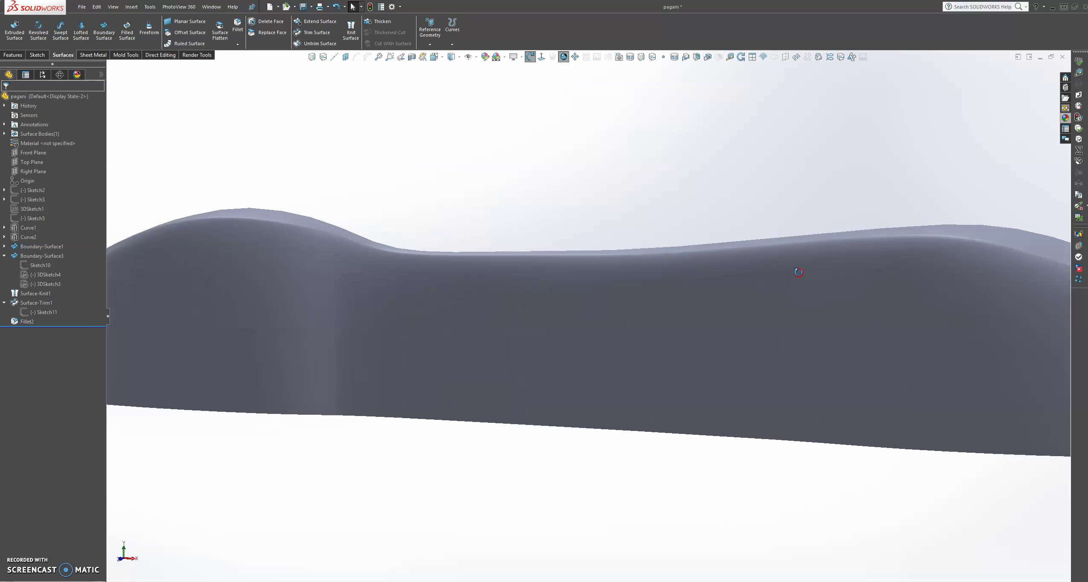
{"action": "scroll", "coordinate": [802, 280], "scroll_direction": "up", "scroll_amount": 3}
{"action": "middle_click_drag", "start_coordinate": [547, 308], "coordinate": [647, 346]}
{"action": "middle_click_drag", "start_coordinate": [563, 275], "coordinate": [593, 261]}
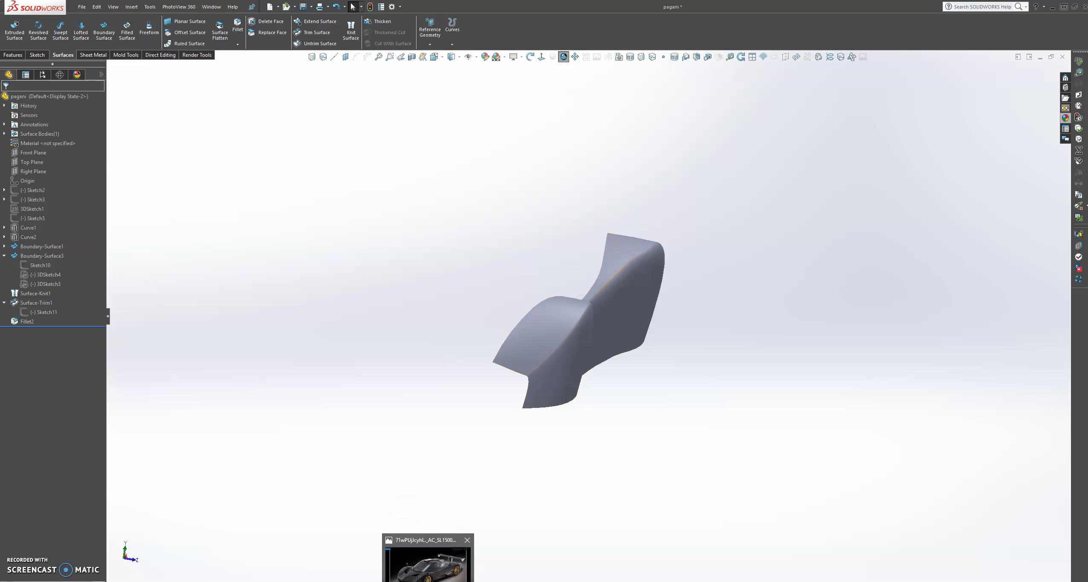
{"action": "left_click", "coordinate": [427, 573]}
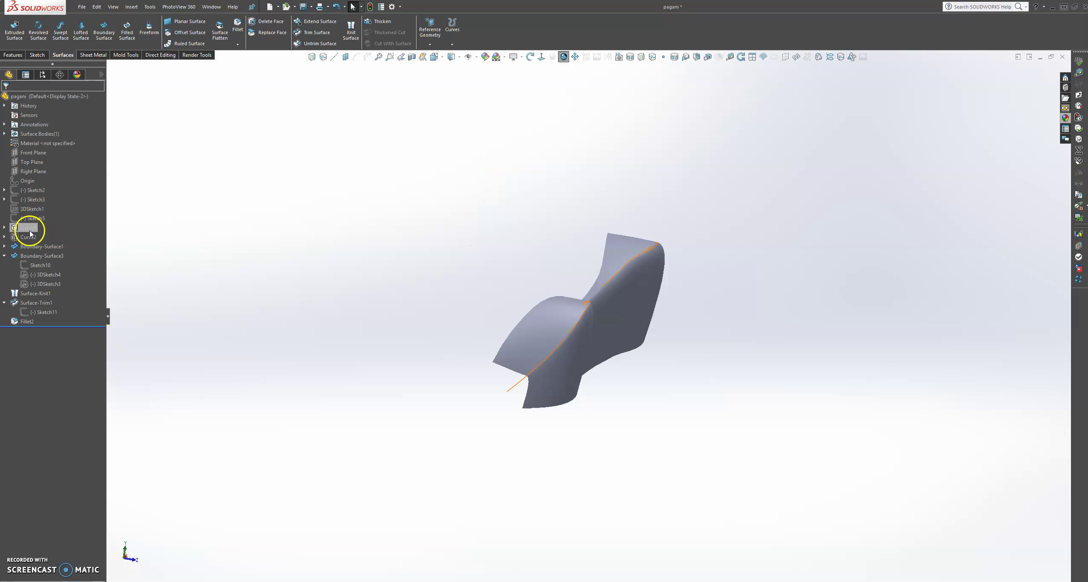
Open 3DSketch2 under Boundary-Surface1 for editing in the Left view
{"action": "left_click", "coordinate": [4, 247]}
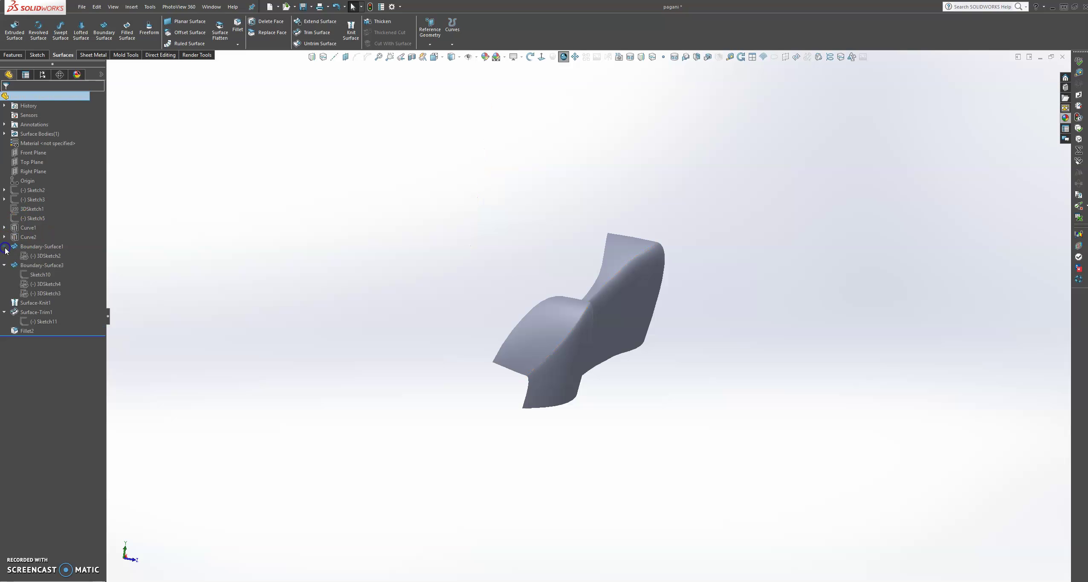
{"action": "left_click", "coordinate": [43, 258]}
{"action": "left_click", "coordinate": [50, 232]}
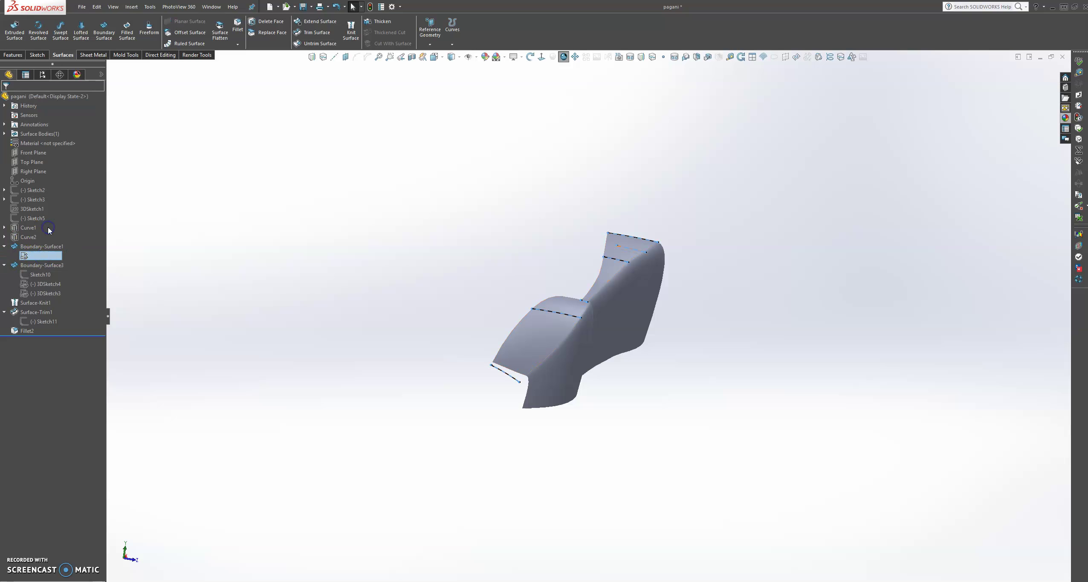
{"action": "scroll", "coordinate": [599, 339], "scroll_direction": "down", "scroll_amount": 5}
{"action": "key", "text": "ctrl+3"}
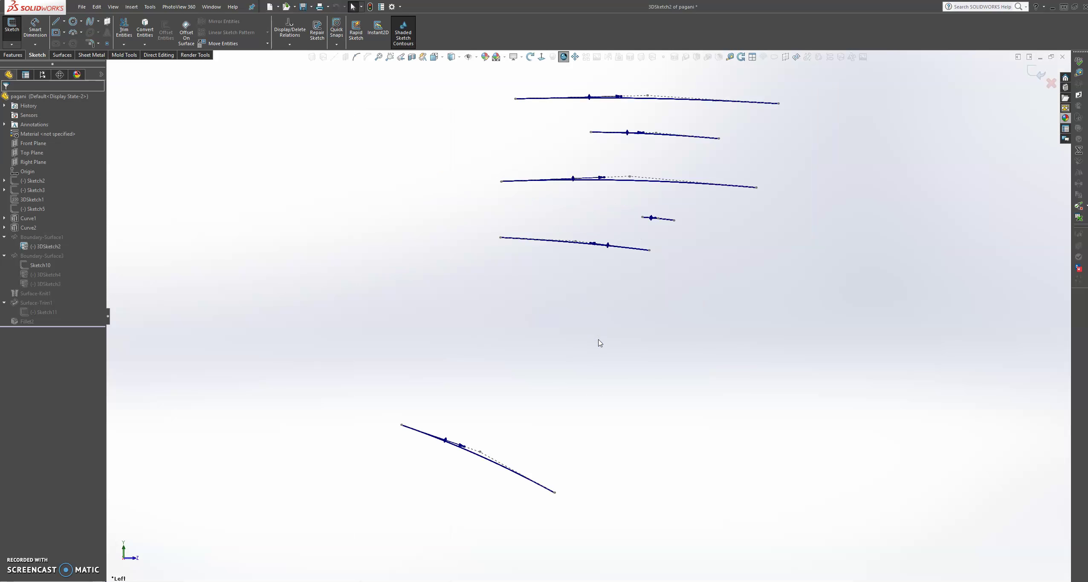
{"action": "key", "text": "f"}
{"action": "mouse_move", "coordinate": [622, 179]}
{"action": "middle_mouse_down"}
{"action": "mouse_move", "coordinate": [685, 263]}
{"action": "mouse_move", "coordinate": [656, 267]}
{"action": "mouse_move", "coordinate": [687, 296]}
{"action": "mouse_move", "coordinate": [648, 319]}
{"action": "middle_mouse_up"}
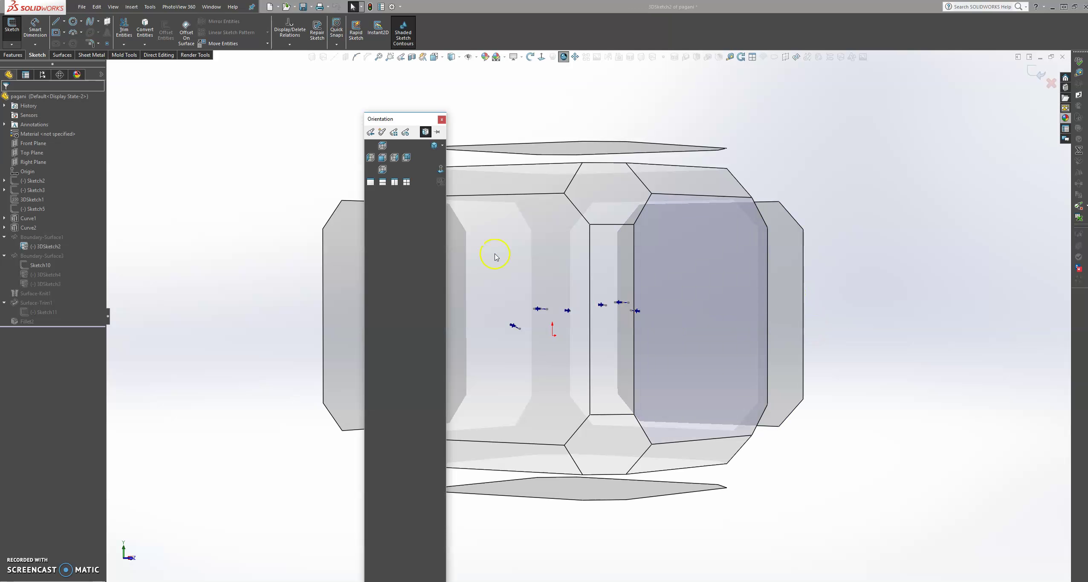
{"action": "key", "text": "ctrl+3"}
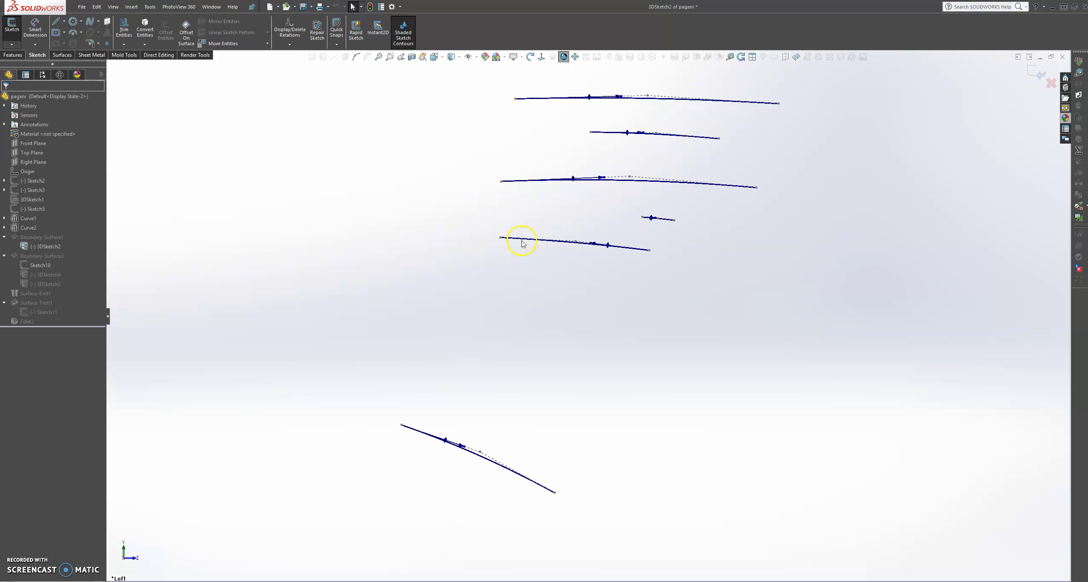
Raise the middle control points of the rear-hump, front-hump and nose splines slightly to increase their crown, and exit the sketch
{"action": "left_click_drag", "start_coordinate": [647, 96], "coordinate": [650, 91]}
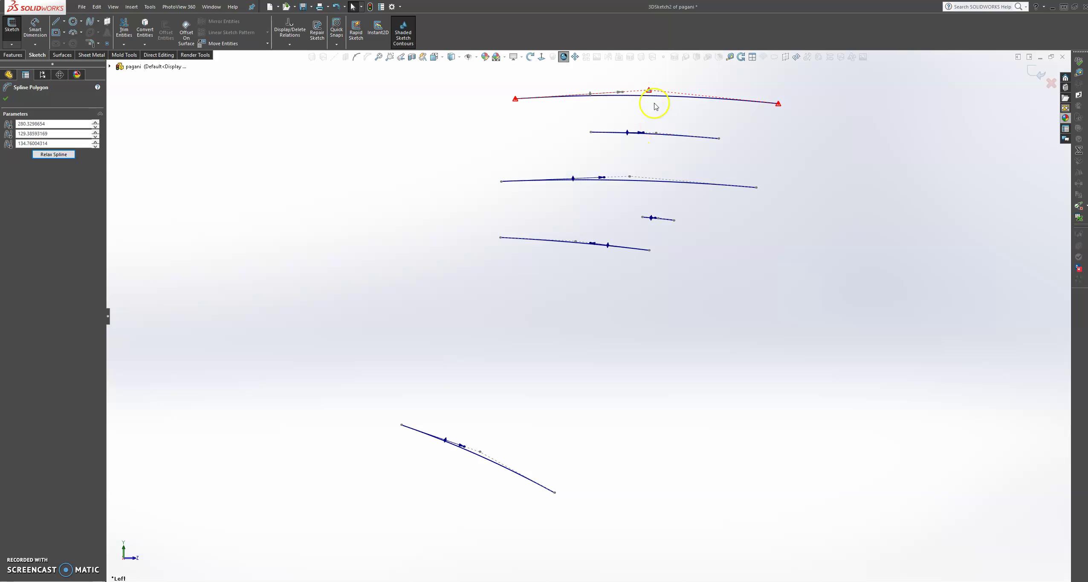
{"action": "left_click", "coordinate": [649, 90]}
{"action": "left_click", "coordinate": [630, 176]}
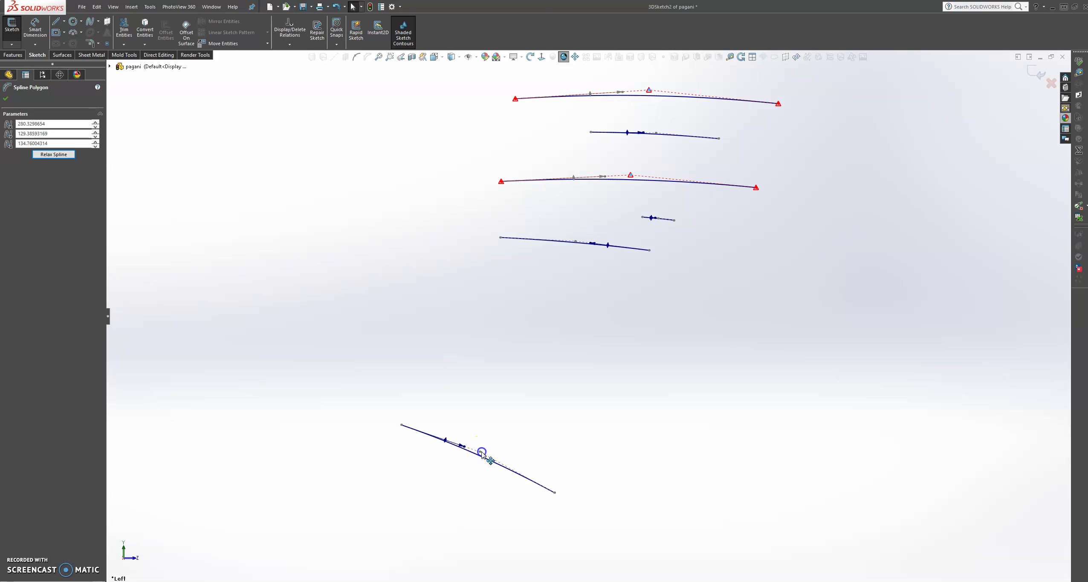
{"action": "mouse_move", "coordinate": [597, 390]}
{"action": "middle_mouse_down"}
{"action": "mouse_move", "coordinate": [622, 365]}
{"action": "mouse_move", "coordinate": [592, 359]}
{"action": "middle_mouse_up"}
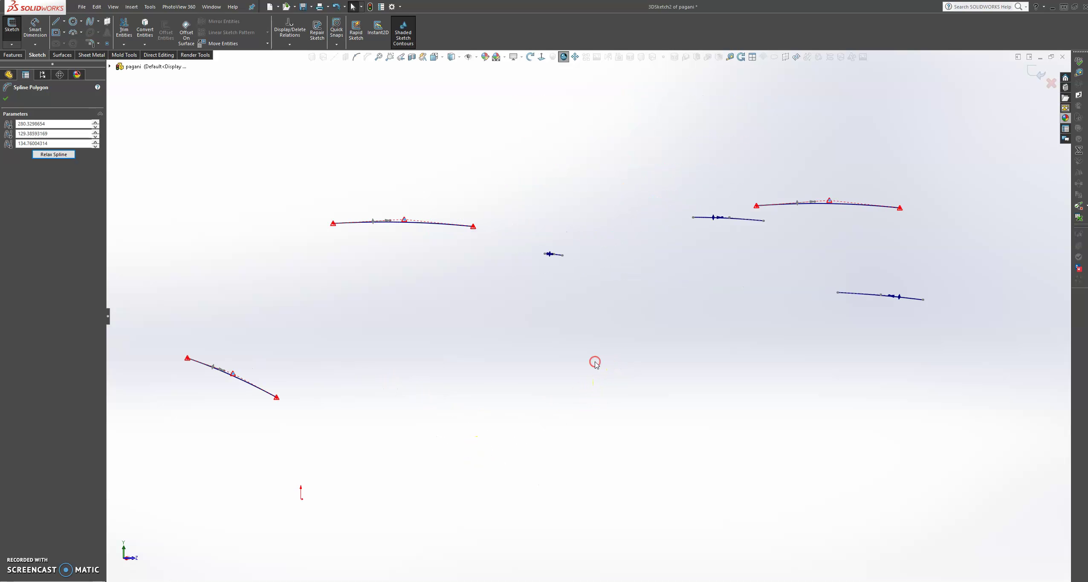
{"action": "key", "text": "ctrl+3"}
{"action": "left_click", "coordinate": [536, 434]}
{"action": "left_click_drag", "start_coordinate": [482, 451], "coordinate": [483, 452]}
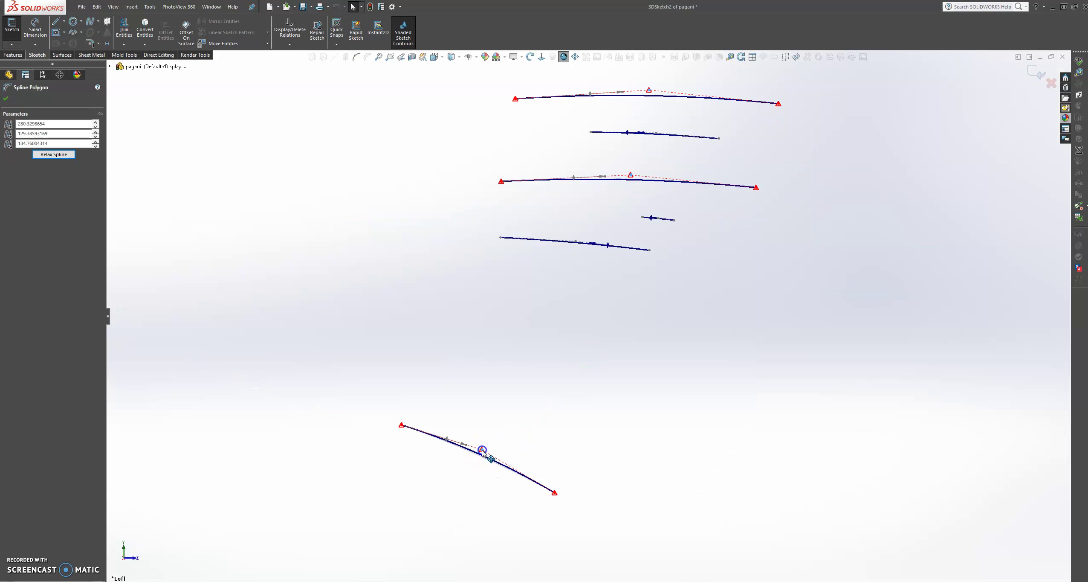
{"action": "left_click", "coordinate": [1039, 128]}
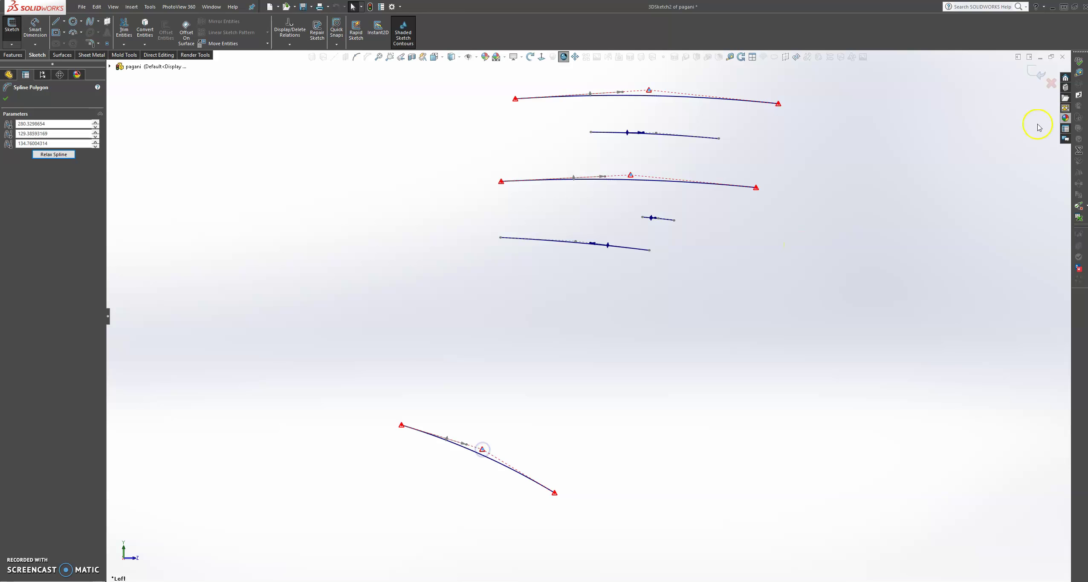
{"action": "left_click", "coordinate": [1038, 85]}
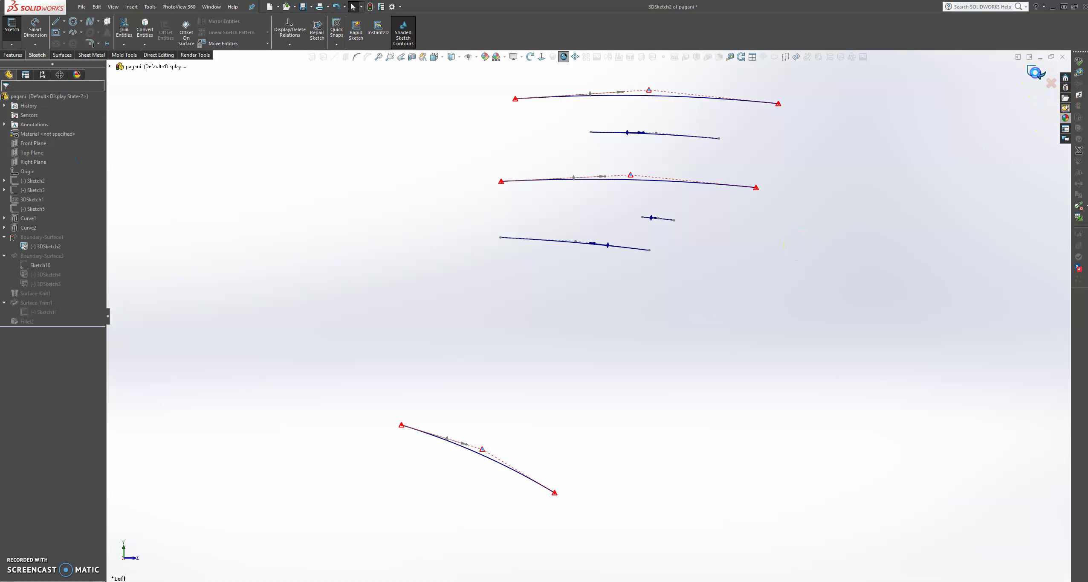
{"action": "left_click", "coordinate": [1038, 75]}
Examine the body's upper and side surfaces from several angles, especially the transition behind the front hump
{"action": "key", "text": "f"}
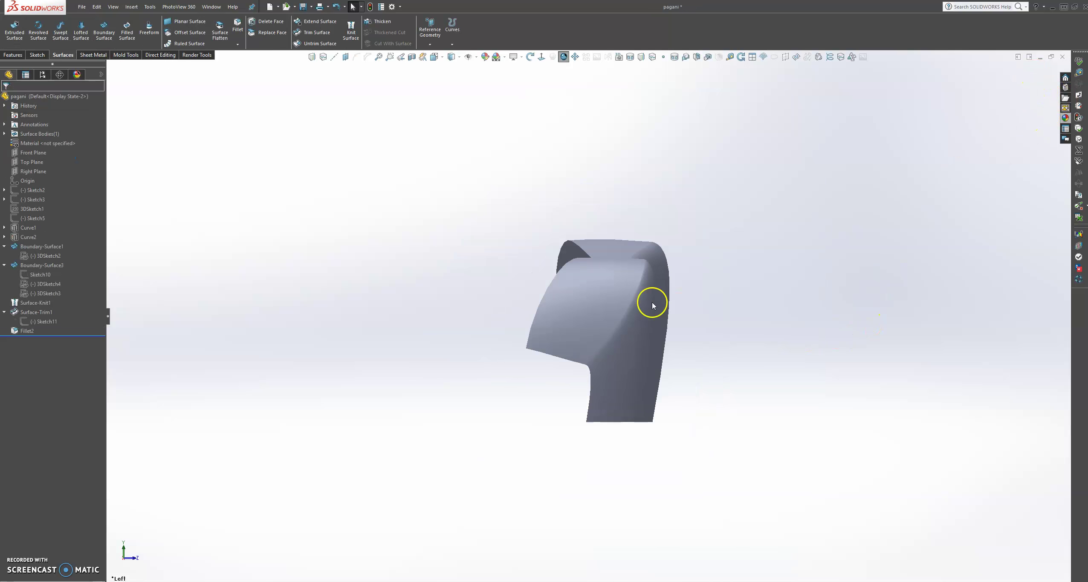
{"action": "middle_click_drag", "start_coordinate": [697, 297], "coordinate": [635, 318]}
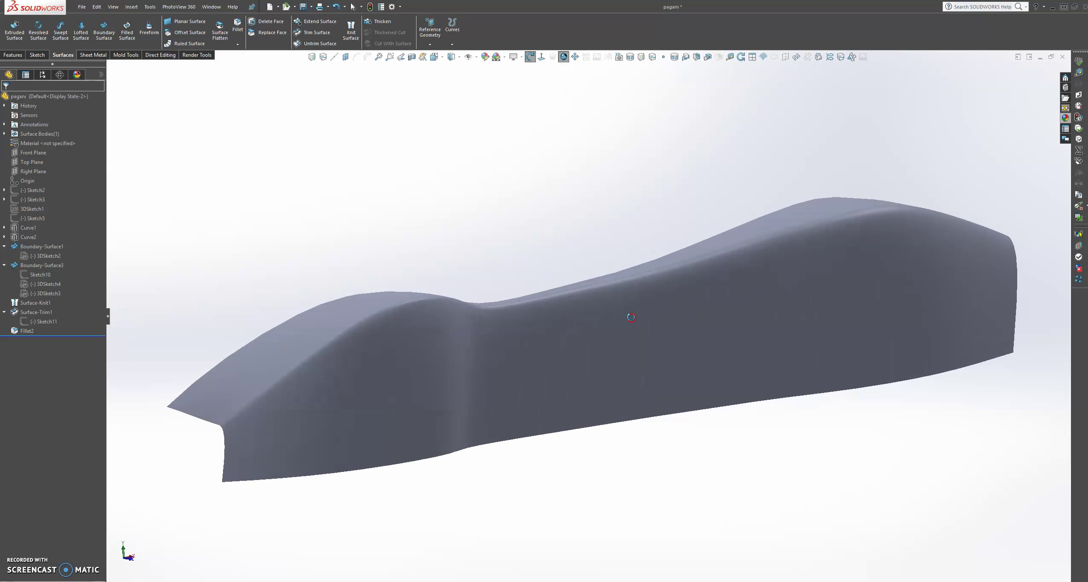
{"action": "scroll", "coordinate": [632, 320], "scroll_direction": "up", "scroll_amount": 3}
{"action": "middle_click_drag", "start_coordinate": [580, 420], "coordinate": [561, 438]}
{"action": "scroll", "coordinate": [405, 372], "scroll_direction": "down", "scroll_amount": 4}
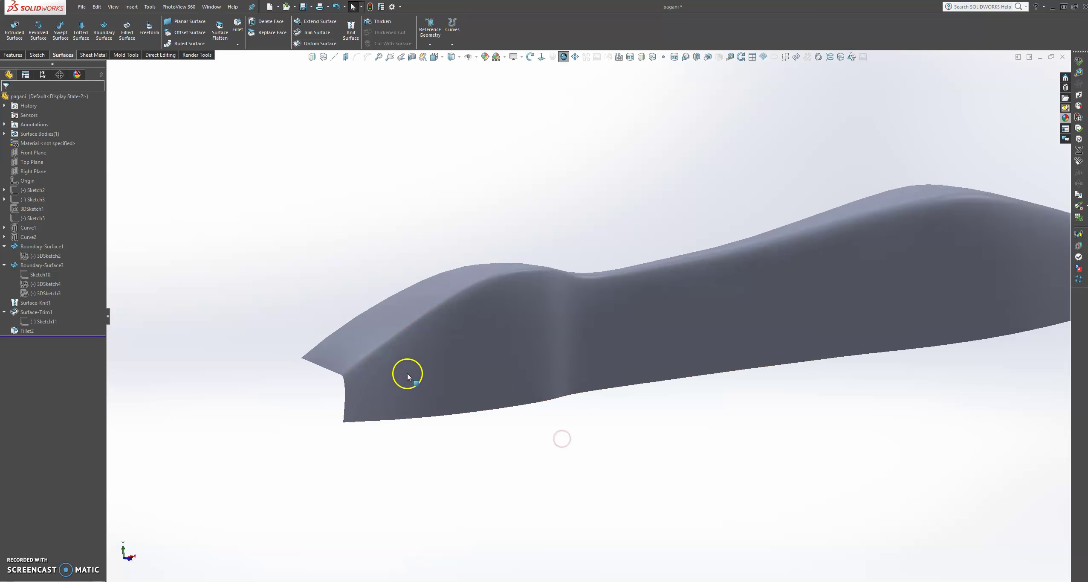
{"action": "scroll", "coordinate": [639, 443], "scroll_direction": "up", "scroll_amount": 3}
{"action": "middle_click_drag", "start_coordinate": [772, 323], "coordinate": [866, 319]}
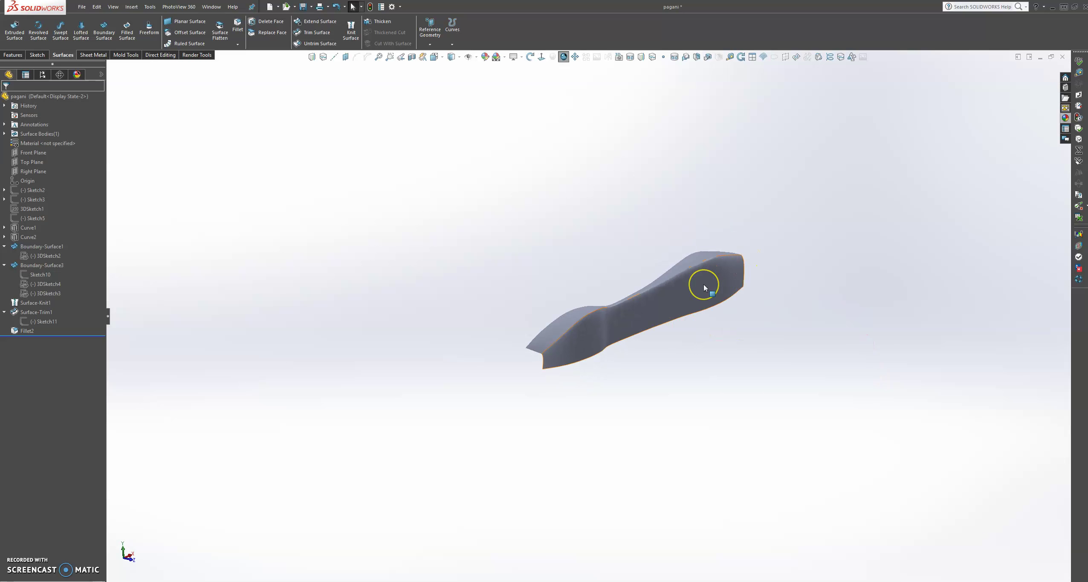
{"action": "scroll", "coordinate": [704, 284], "scroll_direction": "down", "scroll_amount": 4}
{"action": "middle_click_drag", "start_coordinate": [710, 474], "coordinate": [700, 433]}
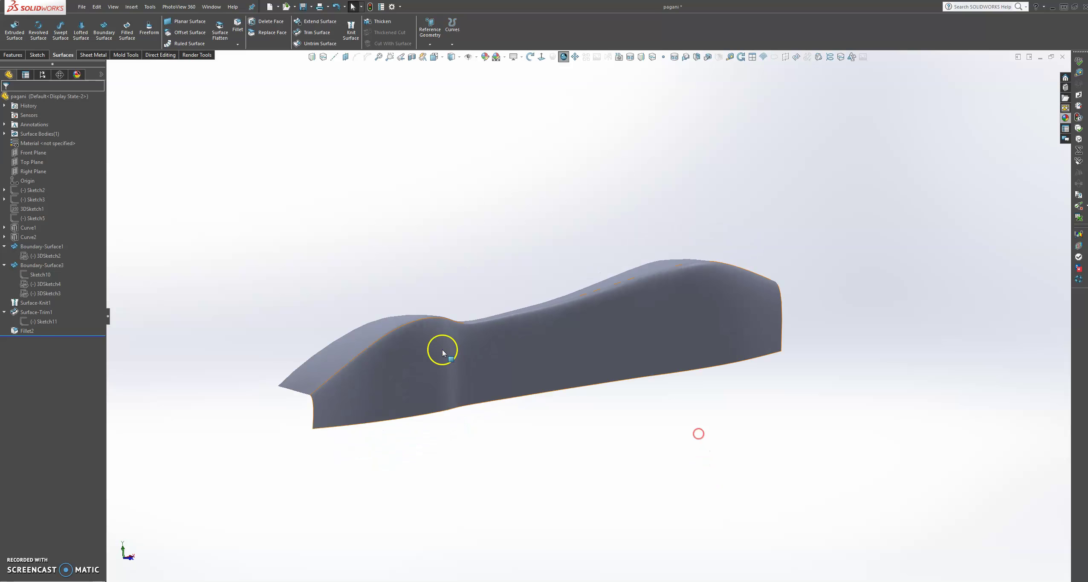
{"action": "scroll", "coordinate": [425, 316], "scroll_direction": "down", "scroll_amount": 2}
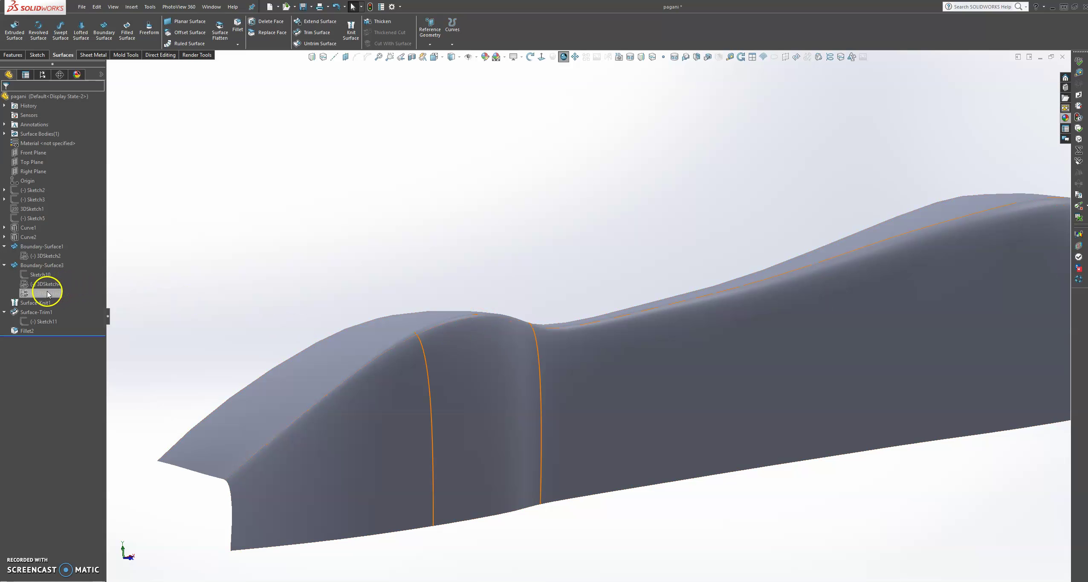
Open the 3D sketch listed below 3DSketch4, holding the two front side splines, for editing in the Left view
{"action": "left_click", "coordinate": [51, 262]}
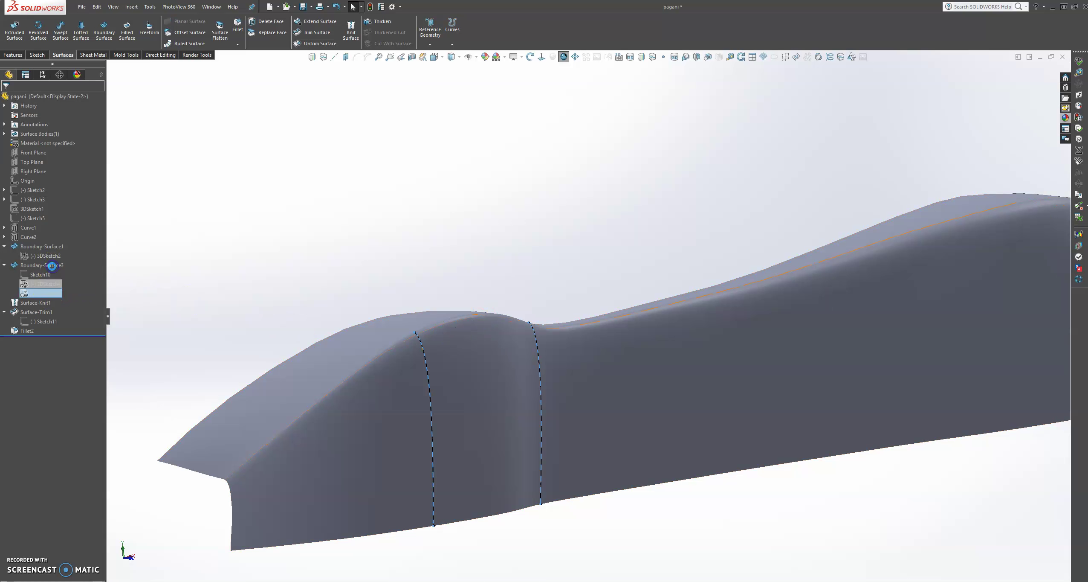
{"action": "scroll", "coordinate": [583, 255], "scroll_direction": "up", "scroll_amount": 3}
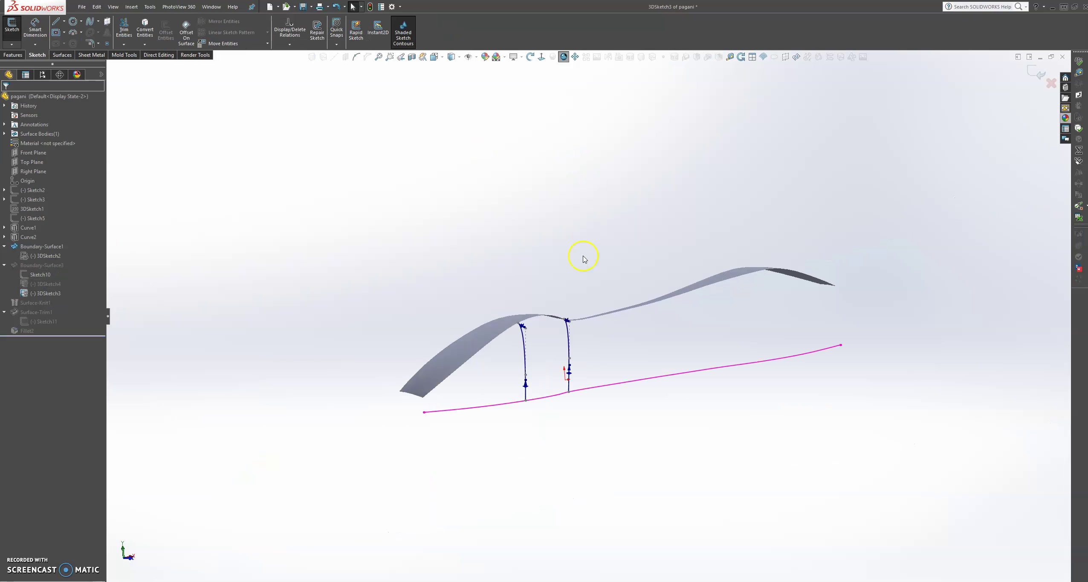
{"action": "key", "text": "space"}
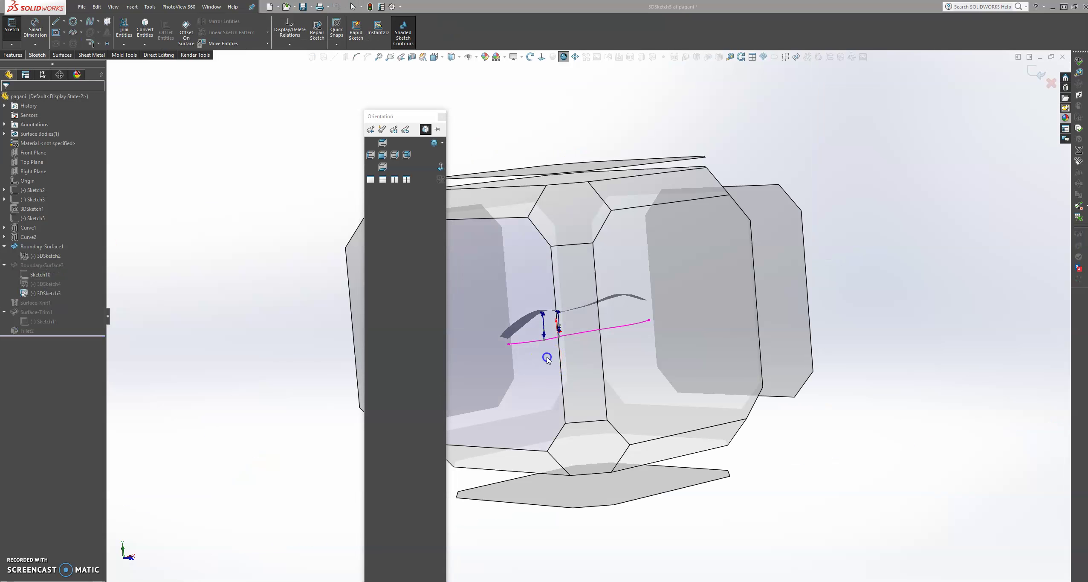
{"action": "left_click", "coordinate": [547, 358]}
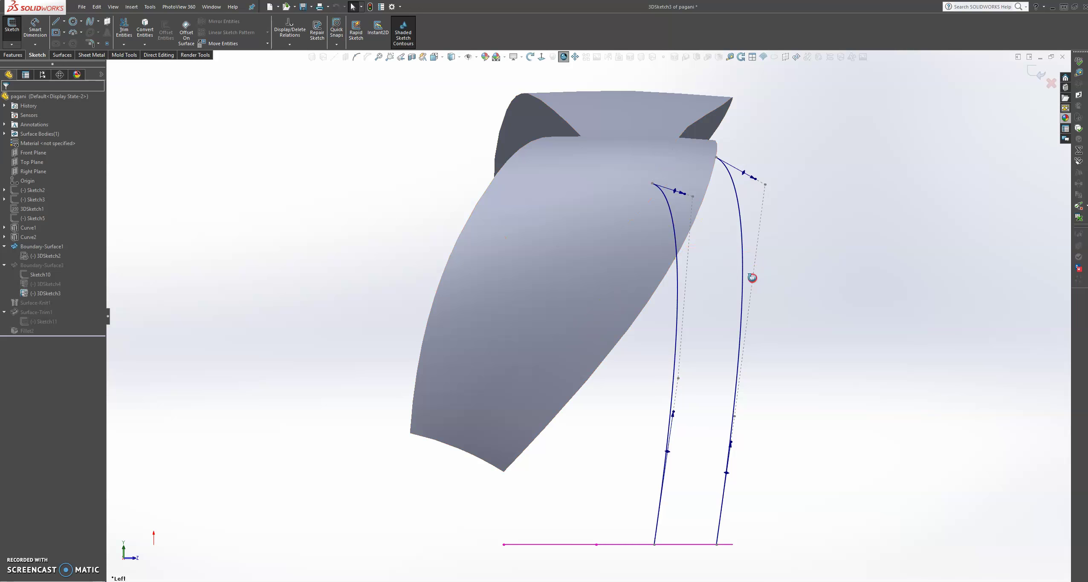
{"action": "middle_click_drag", "start_coordinate": [751, 275], "coordinate": [737, 281]}
{"action": "scroll", "coordinate": [737, 281], "scroll_direction": "up", "scroll_amount": 5}
{"action": "scroll", "coordinate": [587, 375], "scroll_direction": "down", "scroll_amount": 2}
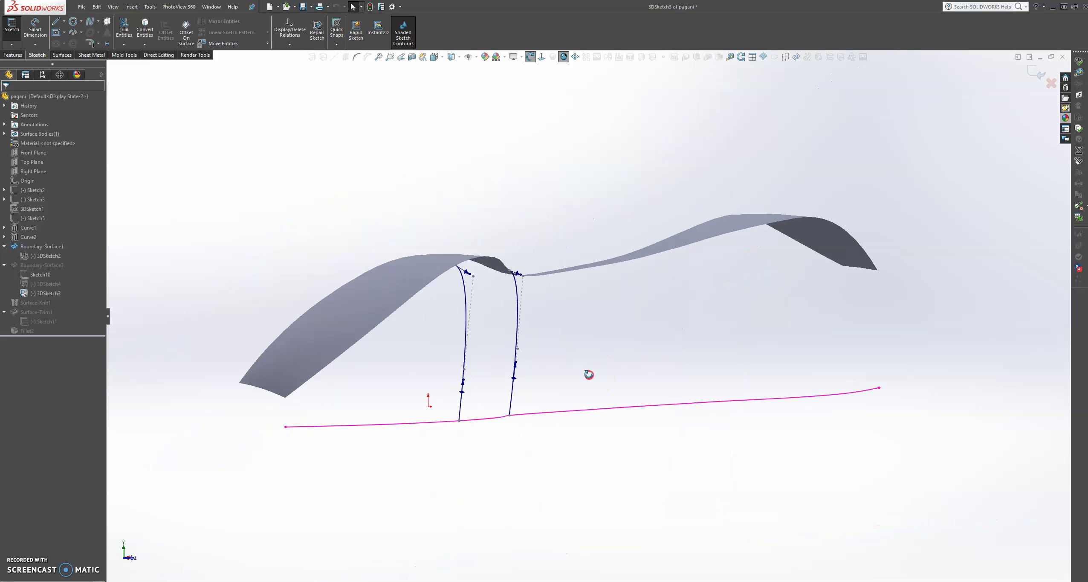
{"action": "key", "text": "space"}
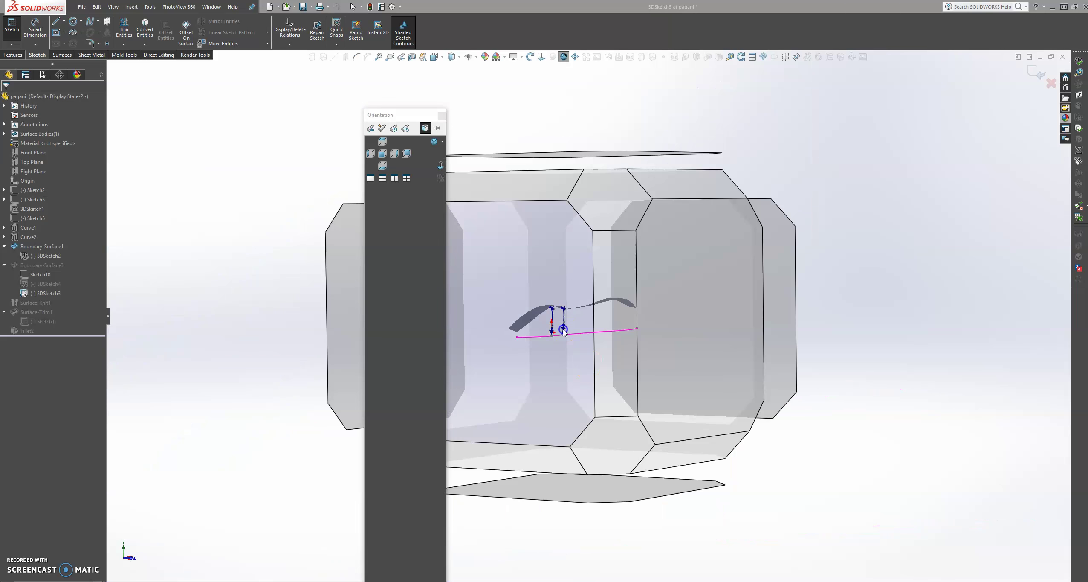
{"action": "key", "text": "Escape"}
{"action": "key", "text": "ctrl+3"}
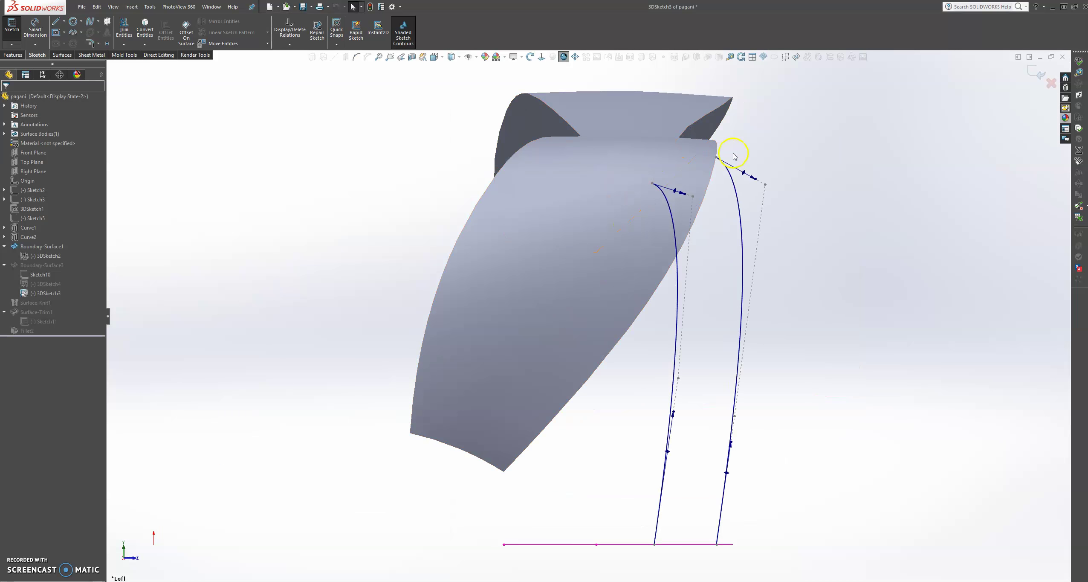
Raise the upper control polygon point of the foremost side spline and move it slightly outward, and exit the 3D sketch
{"action": "left_click", "coordinate": [765, 186]}
{"action": "mouse_move", "coordinate": [769, 185]}
{"action": "left_mouse_down"}
{"action": "mouse_move", "coordinate": [783, 168]}
{"action": "mouse_move", "coordinate": [773, 165]}
{"action": "left_mouse_up"}
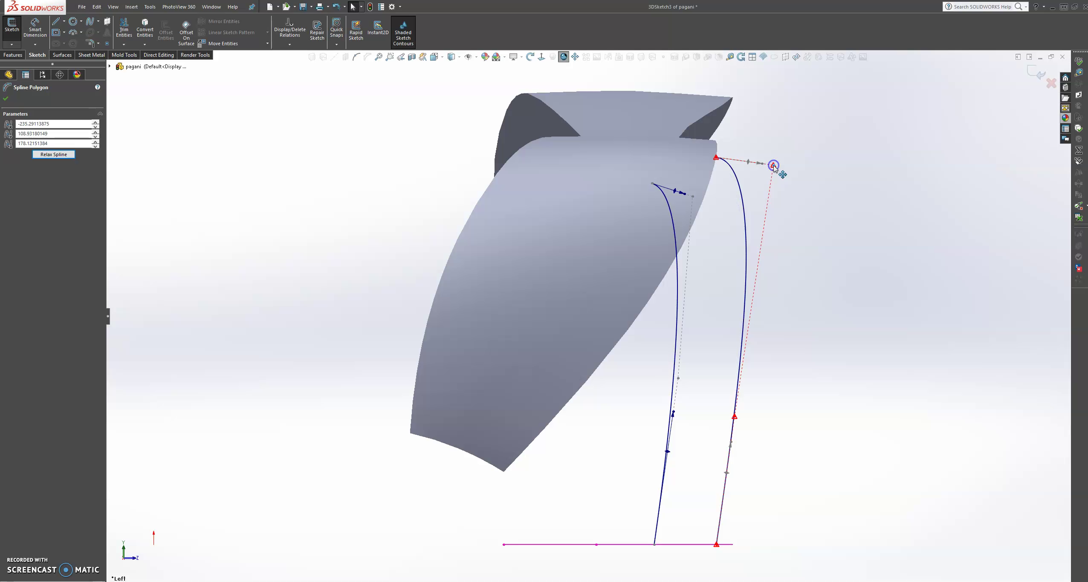
{"action": "key", "text": "Escape"}
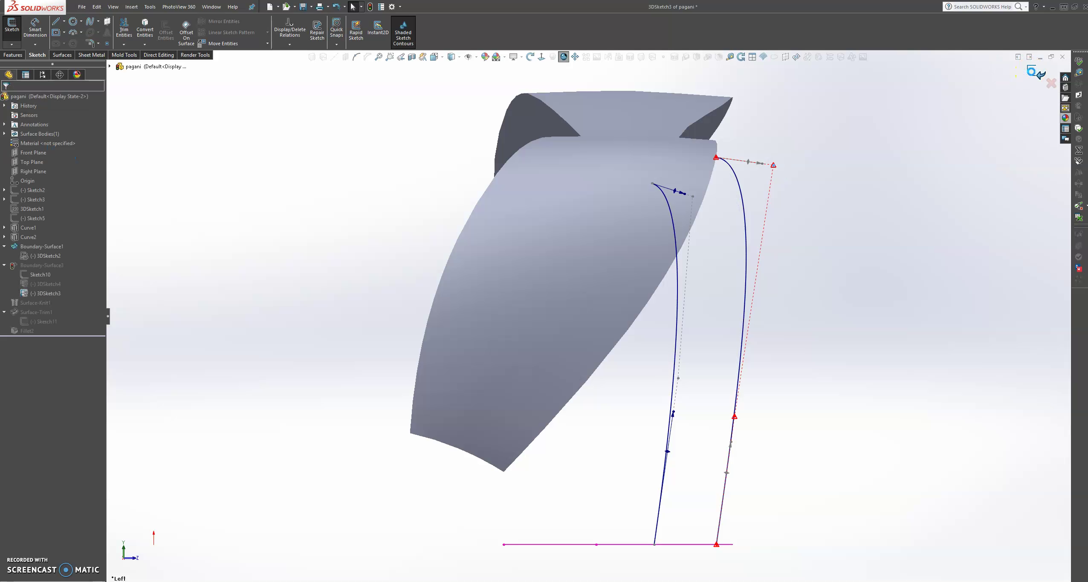
{"action": "left_click", "coordinate": [1035, 74]}
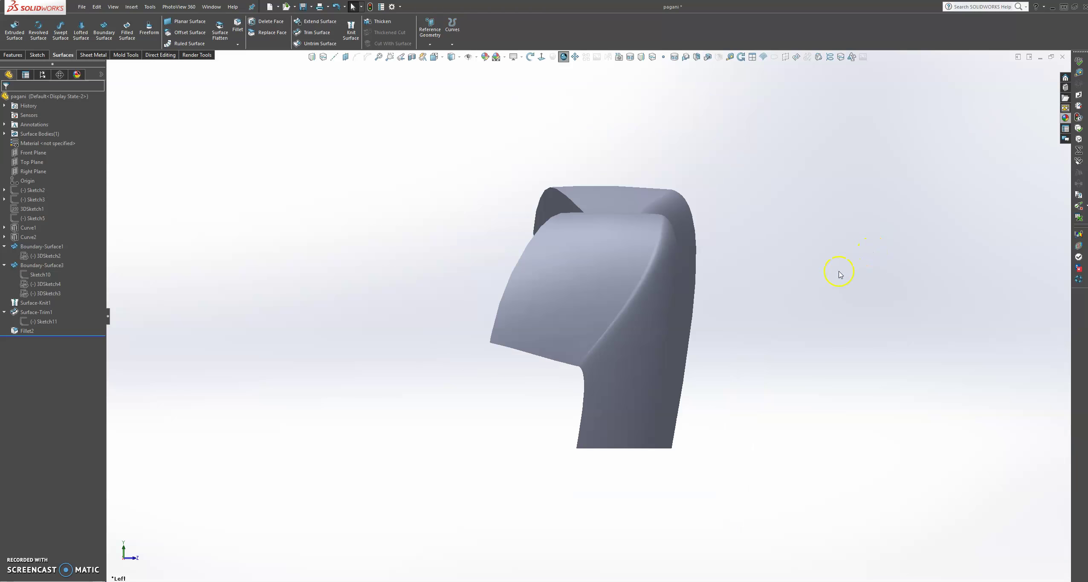
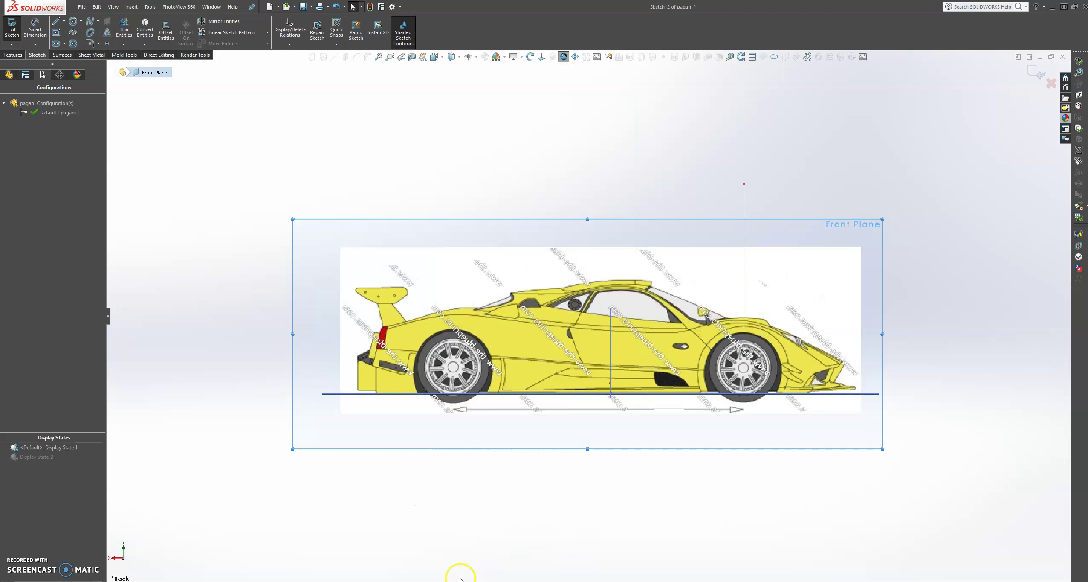
Switch to the Pagani photo in Photos, examine the car's side and wheel arches, and return to SOLIDWORKS
{"action": "mouse_move", "coordinate": [428, 579]}
{"action": "left_click", "coordinate": [433, 560]}
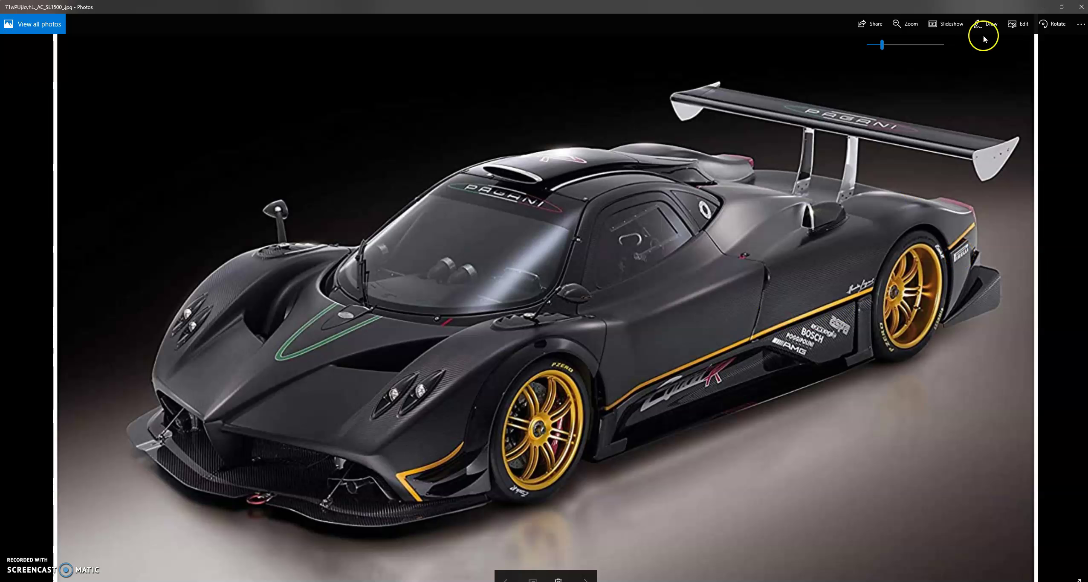
{"action": "left_click", "coordinate": [1042, 7]}
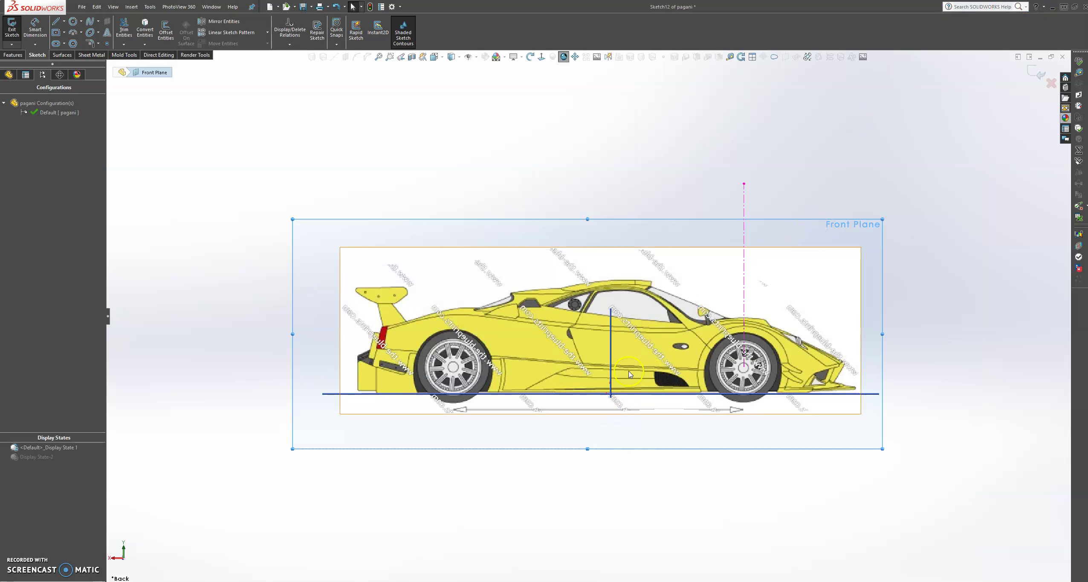
{"action": "scroll", "coordinate": [629, 373], "scroll_direction": "down", "scroll_amount": 2}
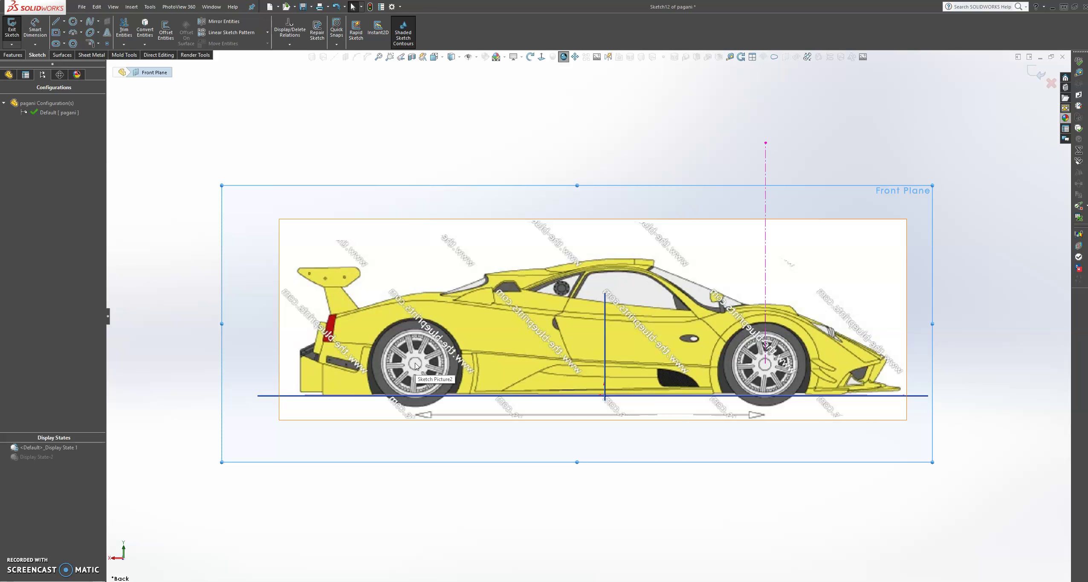
{"action": "left_click", "coordinate": [74, 22]}
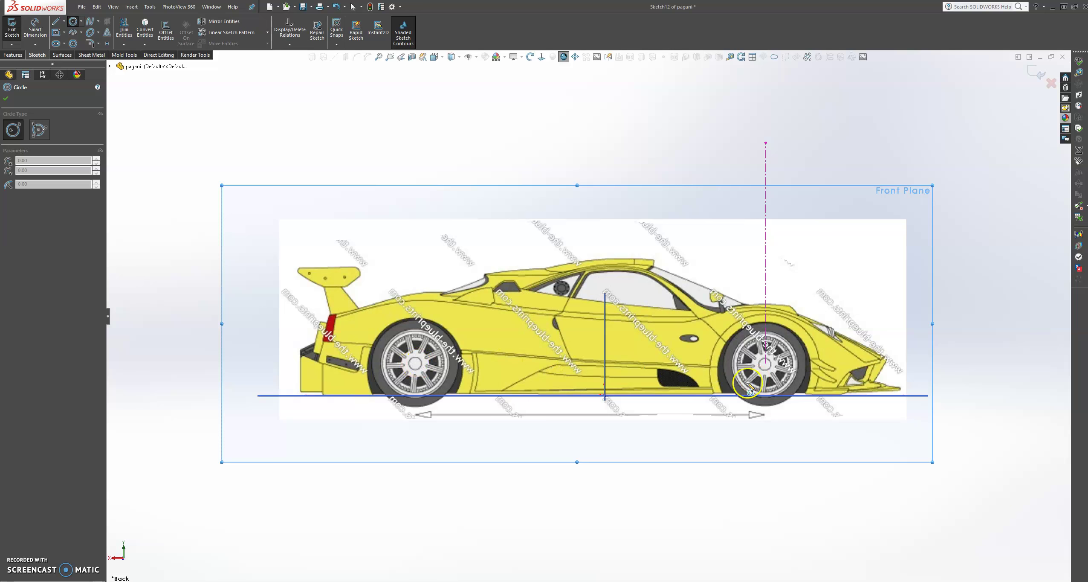
{"action": "scroll", "coordinate": [774, 369], "scroll_direction": "down", "scroll_amount": 2}
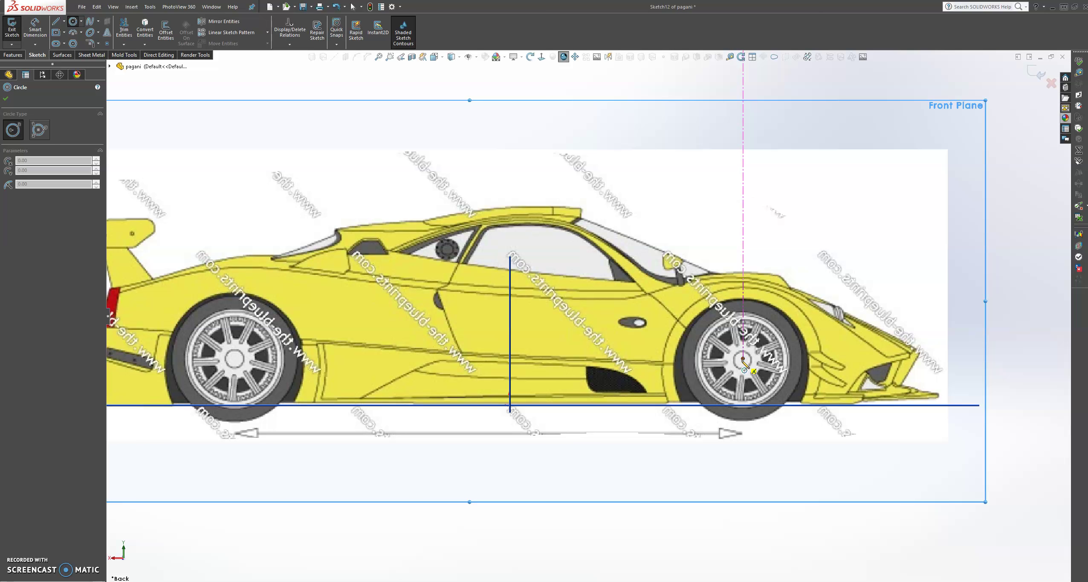
{"action": "left_click", "coordinate": [743, 359]}
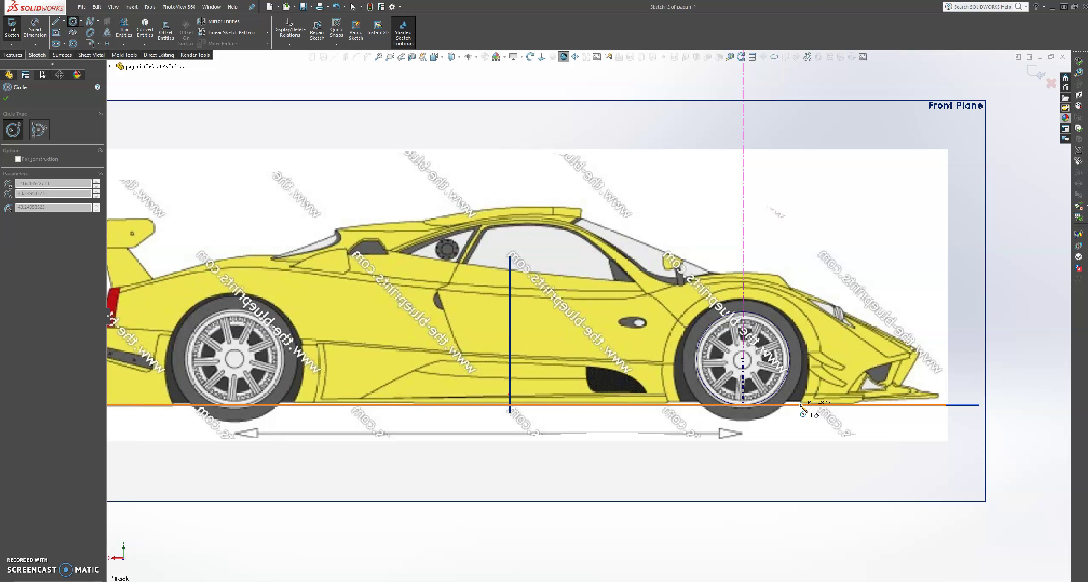
{"action": "left_click_drag", "start_coordinate": [811, 361], "coordinate": [818, 360]}
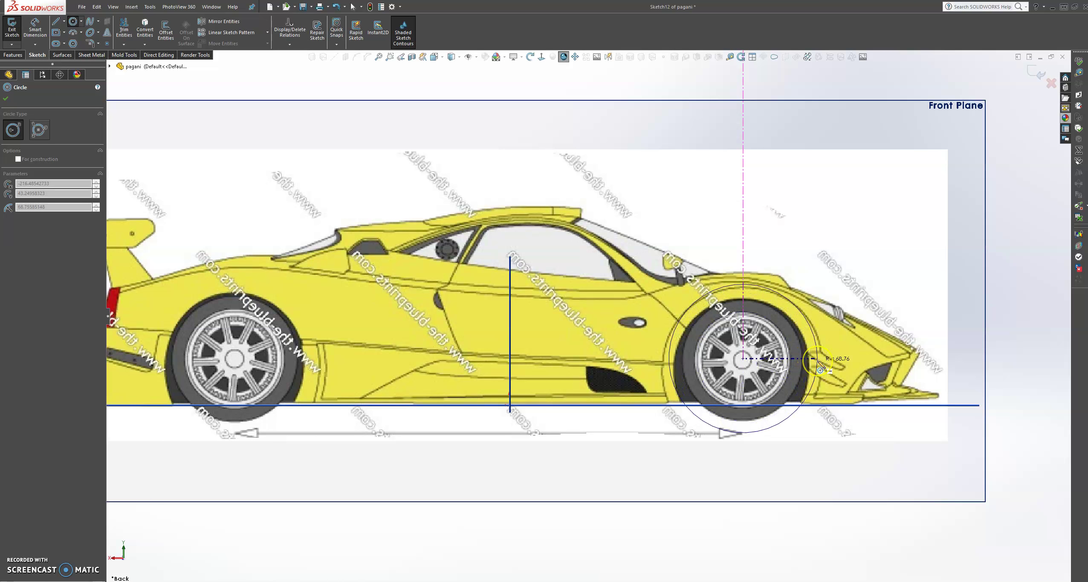
{"action": "key", "text": "Escape"}
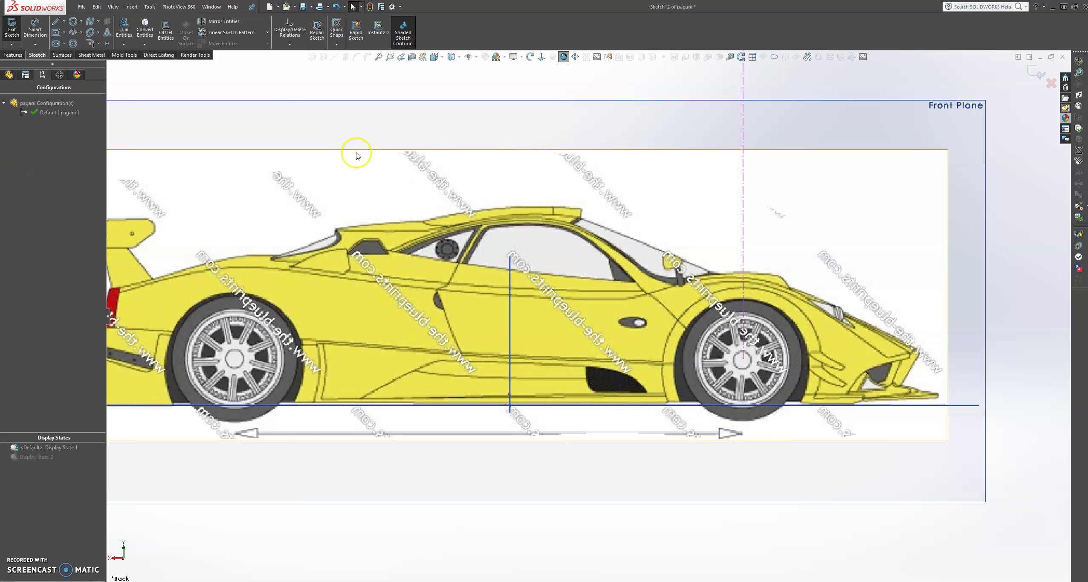
Sketch a three-point arc with a radius of about 74 around the front wheel, with both ends on the ground line
{"action": "left_click", "coordinate": [77, 30]}
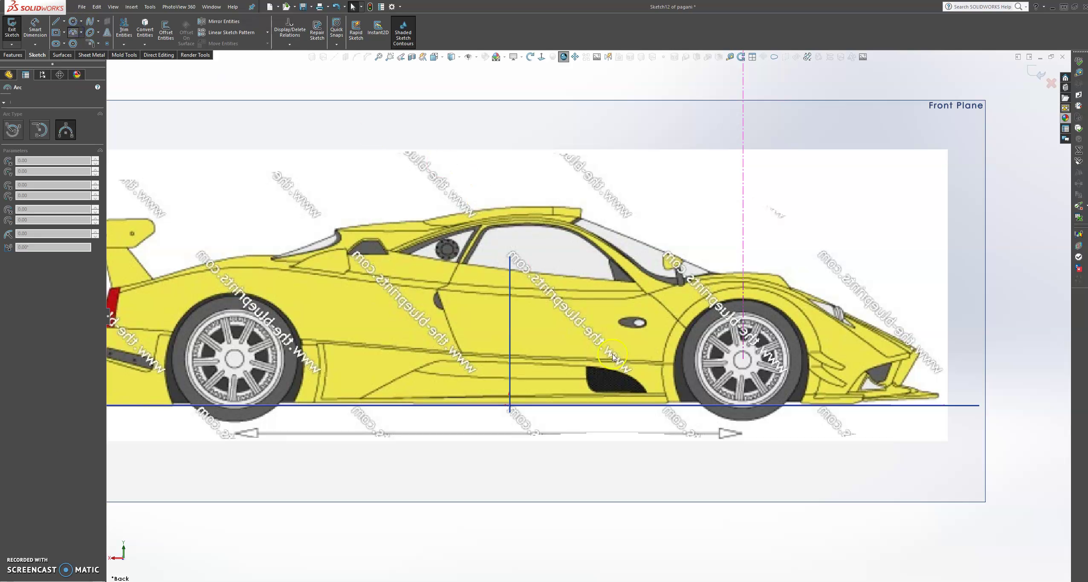
{"action": "left_click", "coordinate": [671, 402]}
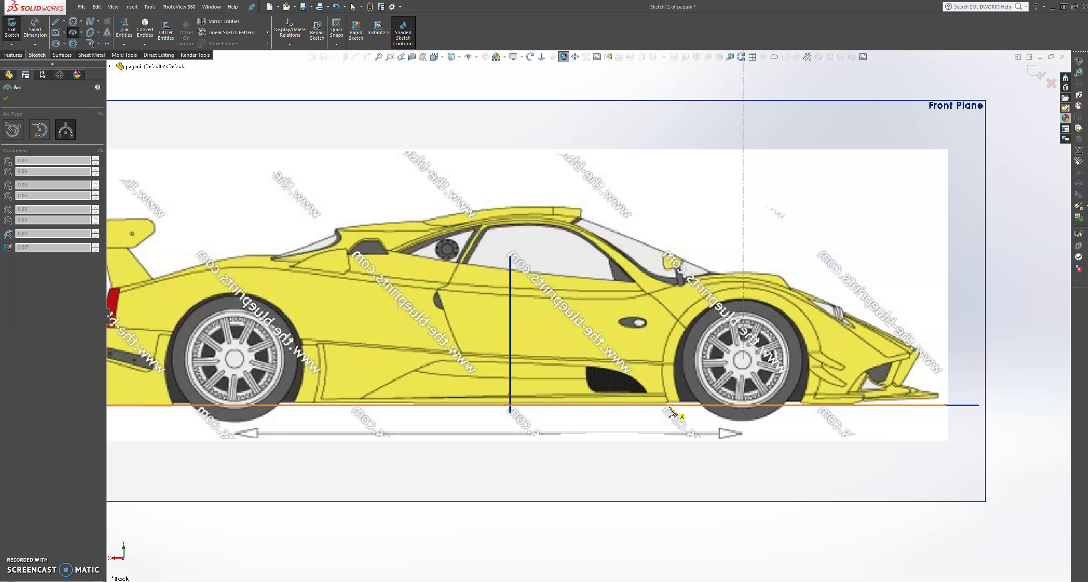
{"action": "left_click_drag", "start_coordinate": [670, 406], "coordinate": [812, 405]}
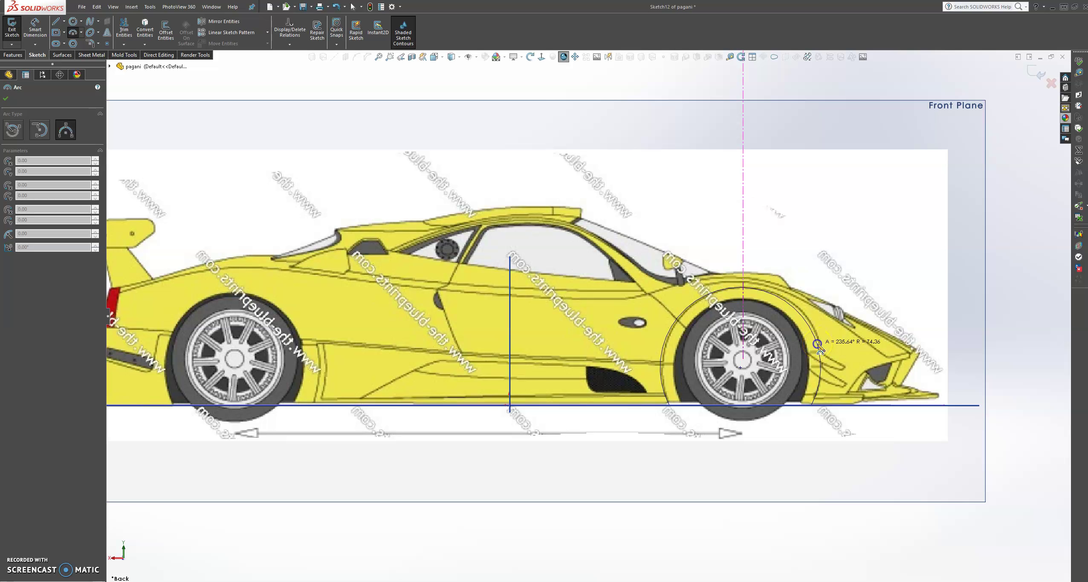
{"action": "left_click", "coordinate": [818, 343]}
{"action": "key", "text": "Escape"}
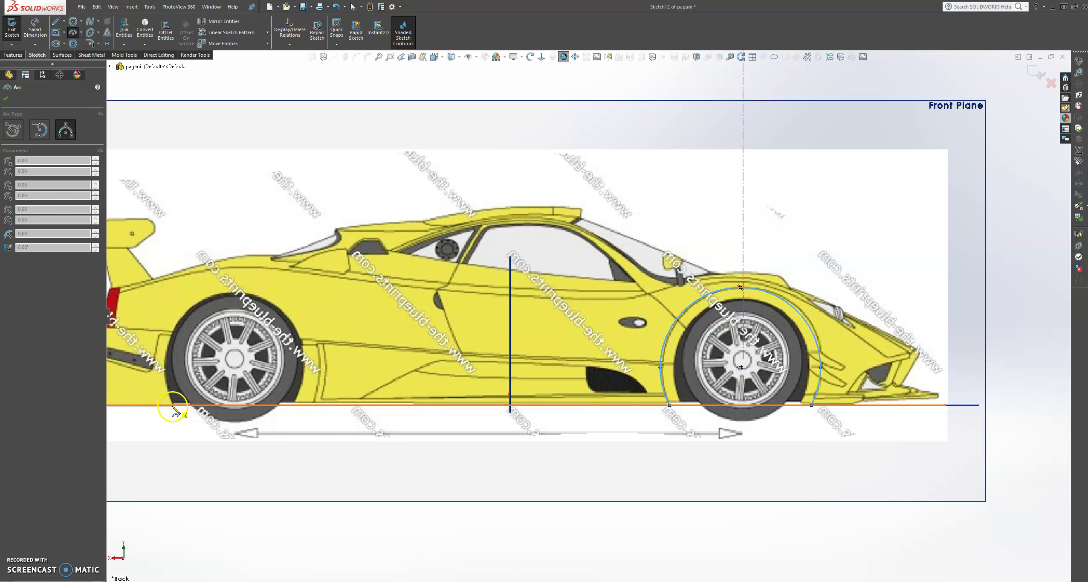
Sketch a three-point arc with a radius of about 68 around the rear wheel, with both ends on the ground line
{"action": "left_click", "coordinate": [297, 405]}
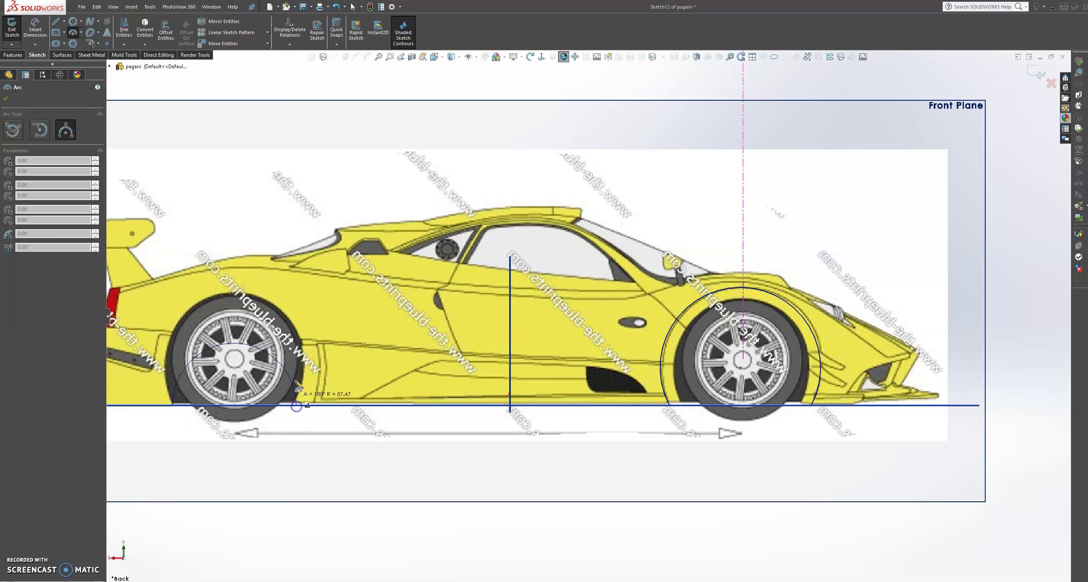
{"action": "left_click", "coordinate": [253, 298]}
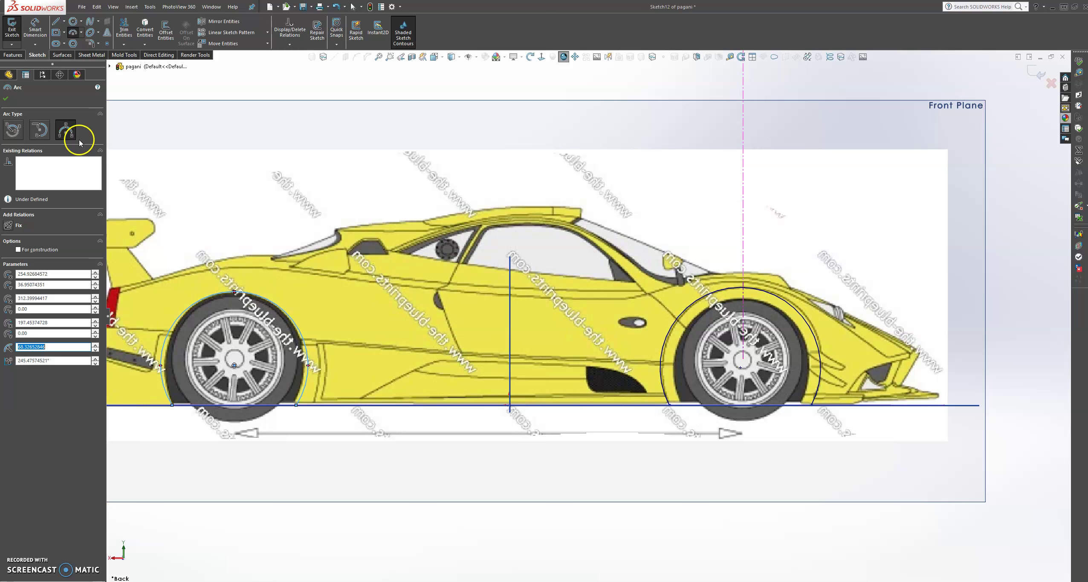
{"action": "left_click", "coordinate": [6, 99]}
Trim the body side surface with the wheel arch sketch, removing the regions inside the front and rear arches
{"action": "scroll", "coordinate": [597, 342], "scroll_direction": "up", "scroll_amount": 4}
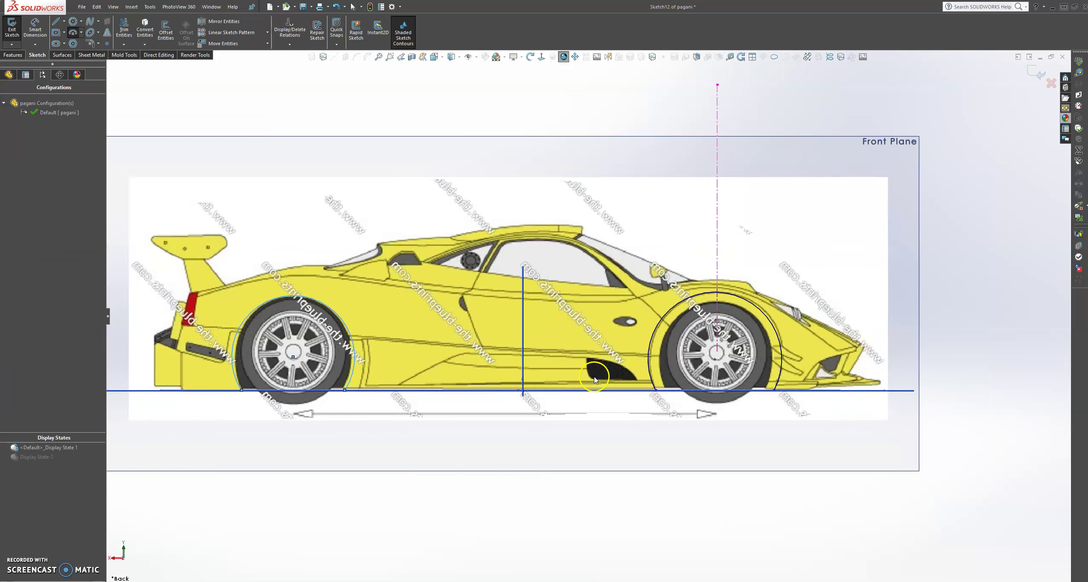
{"action": "mouse_move", "coordinate": [597, 350]}
{"action": "middle_mouse_down"}
{"action": "mouse_move", "coordinate": [559, 363]}
{"action": "mouse_move", "coordinate": [679, 443]}
{"action": "middle_mouse_up"}
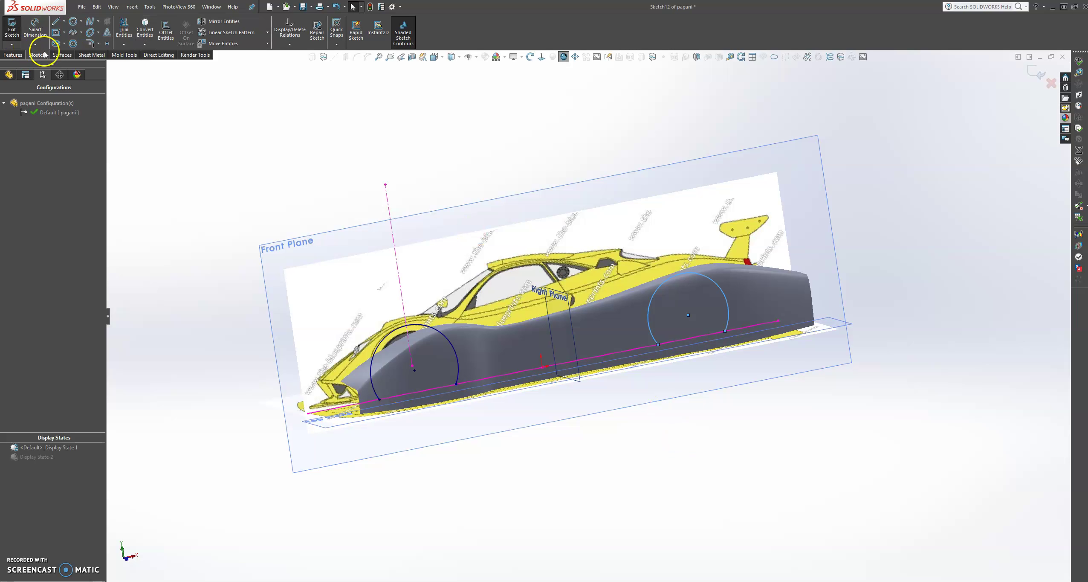
{"action": "left_click", "coordinate": [63, 54]}
{"action": "left_click", "coordinate": [304, 28]}
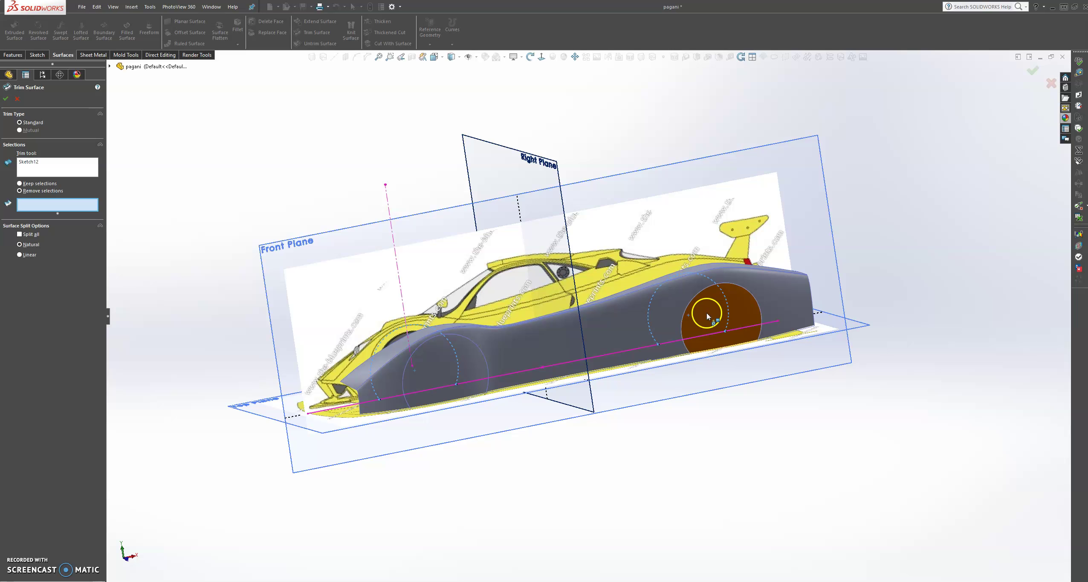
{"action": "left_click", "coordinate": [706, 313]}
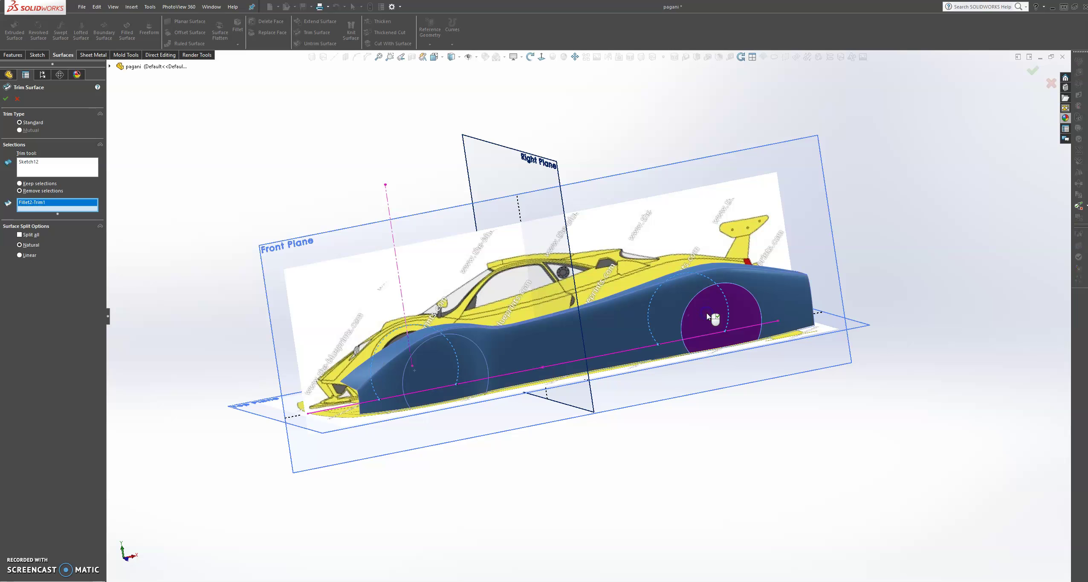
{"action": "left_click", "coordinate": [469, 372]}
{"action": "left_click", "coordinate": [23, 167]}
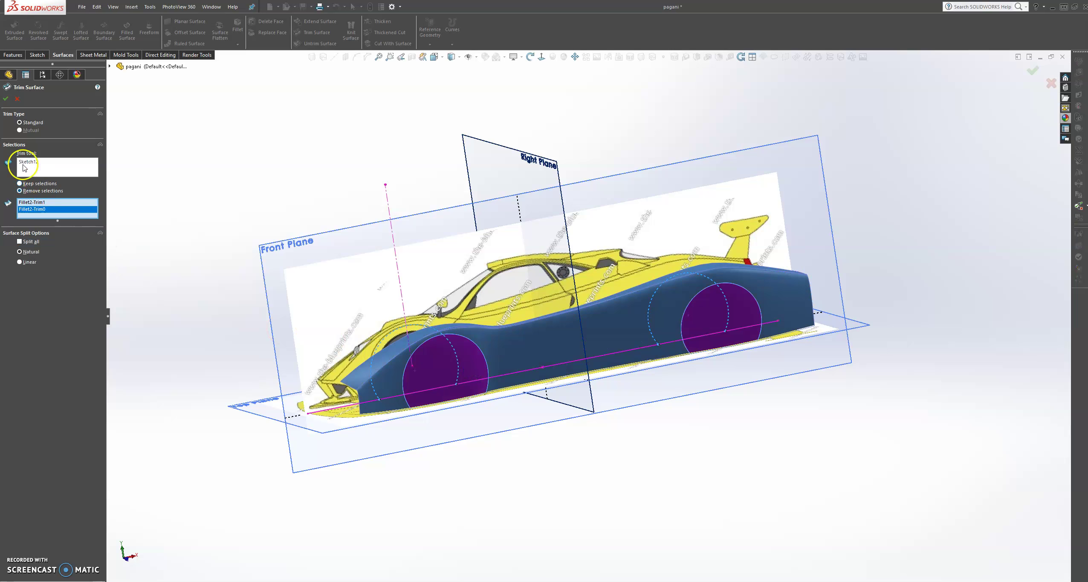
{"action": "left_click", "coordinate": [6, 100]}
{"action": "left_click", "coordinate": [924, 444]}
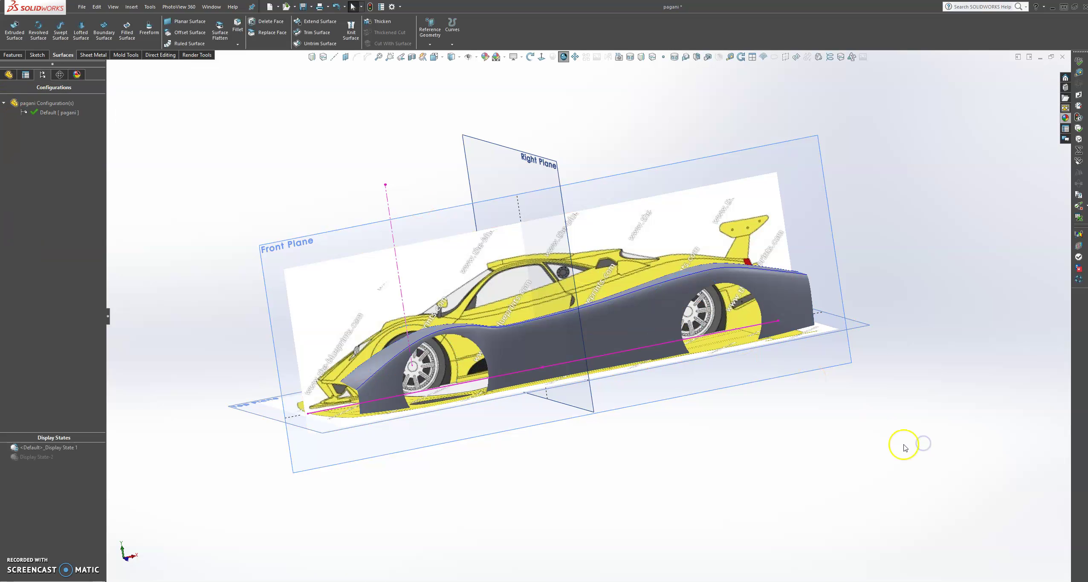
Start a new sketch on the Front Plane and view it face-on from the back
{"action": "scroll", "coordinate": [904, 448], "scroll_direction": "up", "scroll_amount": 4}
{"action": "middle_click_drag", "start_coordinate": [788, 374], "coordinate": [827, 379]}
{"action": "left_click", "coordinate": [775, 143]}
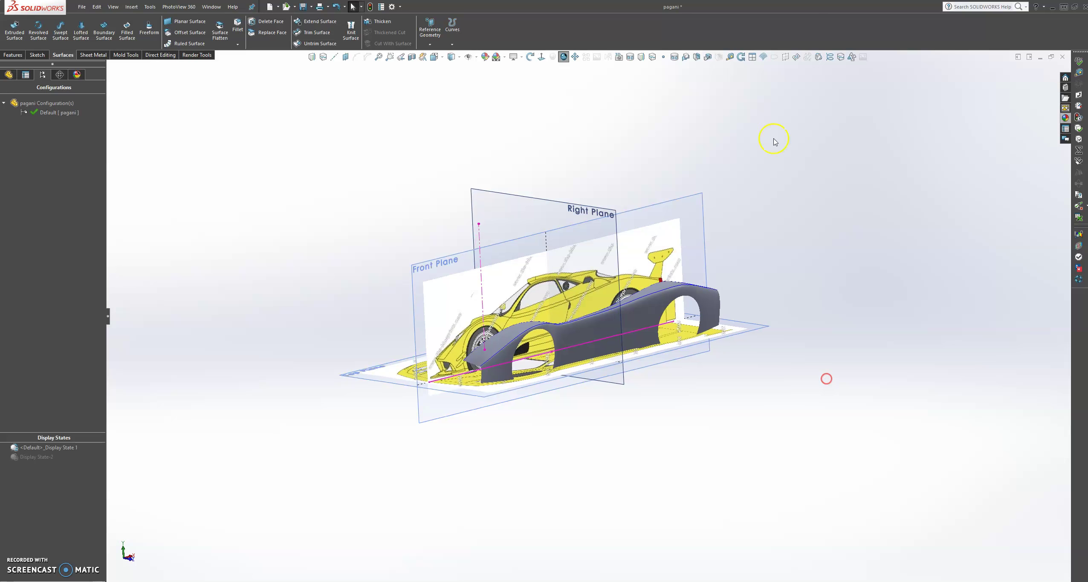
{"action": "left_click", "coordinate": [702, 200]}
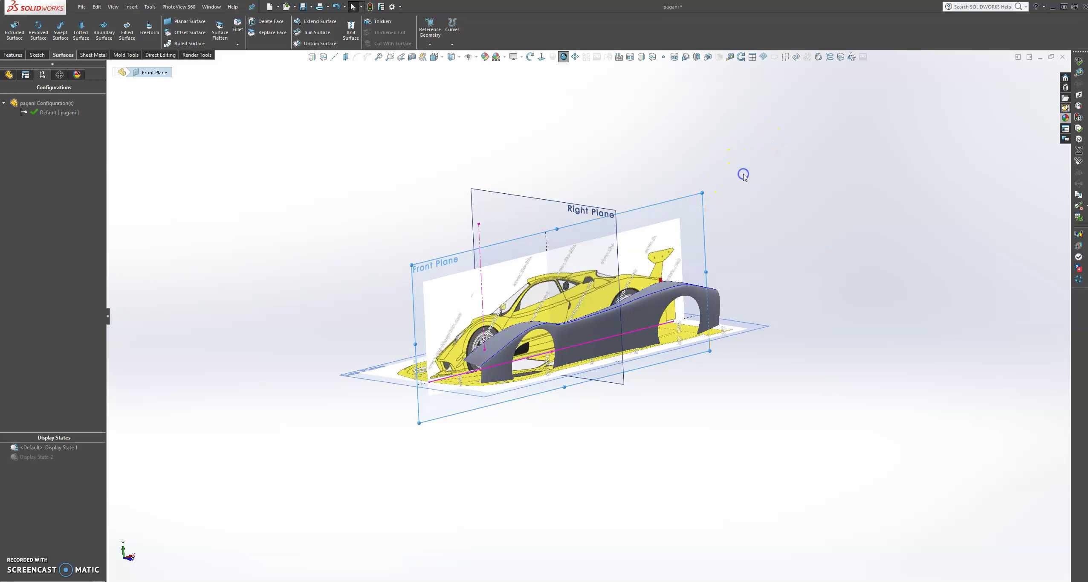
{"action": "left_click", "coordinate": [744, 175]}
{"action": "left_click", "coordinate": [540, 58]}
{"action": "left_click", "coordinate": [540, 58]}
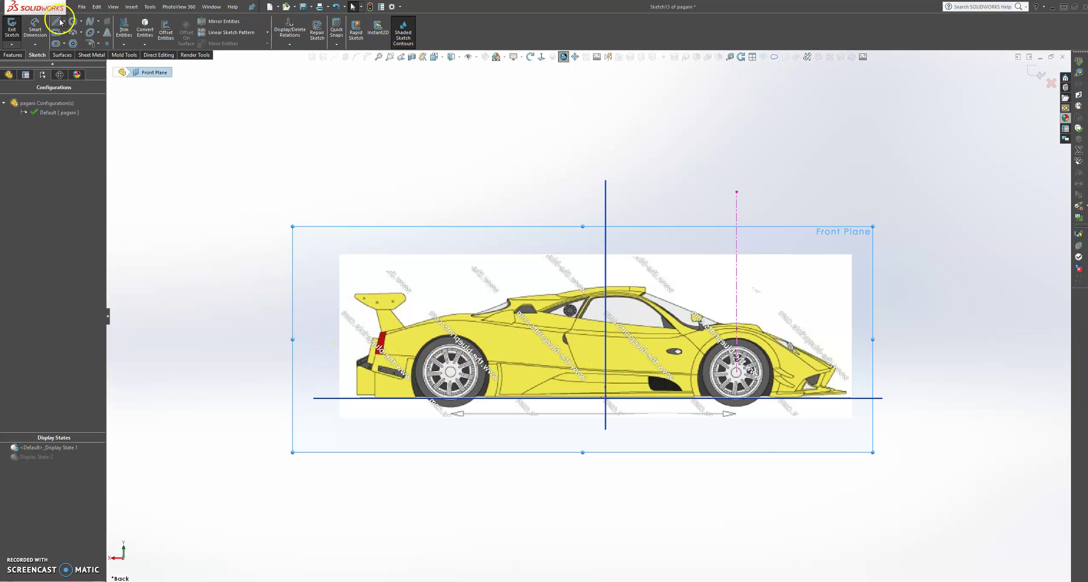
Sketch a two-point spline along the blueprint's side crease, from just behind the front wheel arch to beyond the tail
{"action": "left_click", "coordinate": [89, 21]}
{"action": "scroll", "coordinate": [703, 363], "scroll_direction": "down", "scroll_amount": 5}
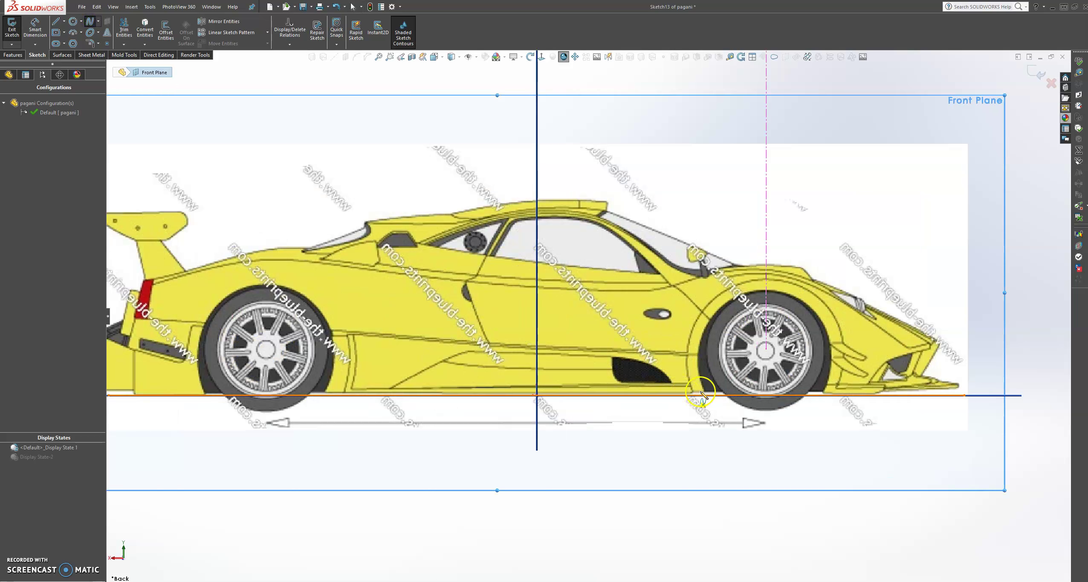
{"action": "left_click", "coordinate": [691, 353]}
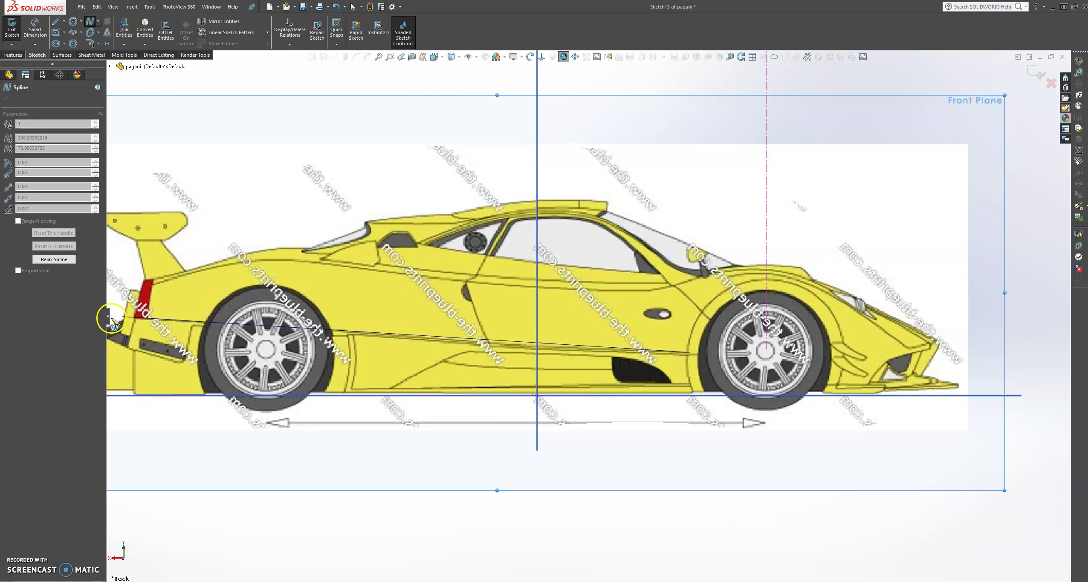
{"action": "key", "text": "z"}
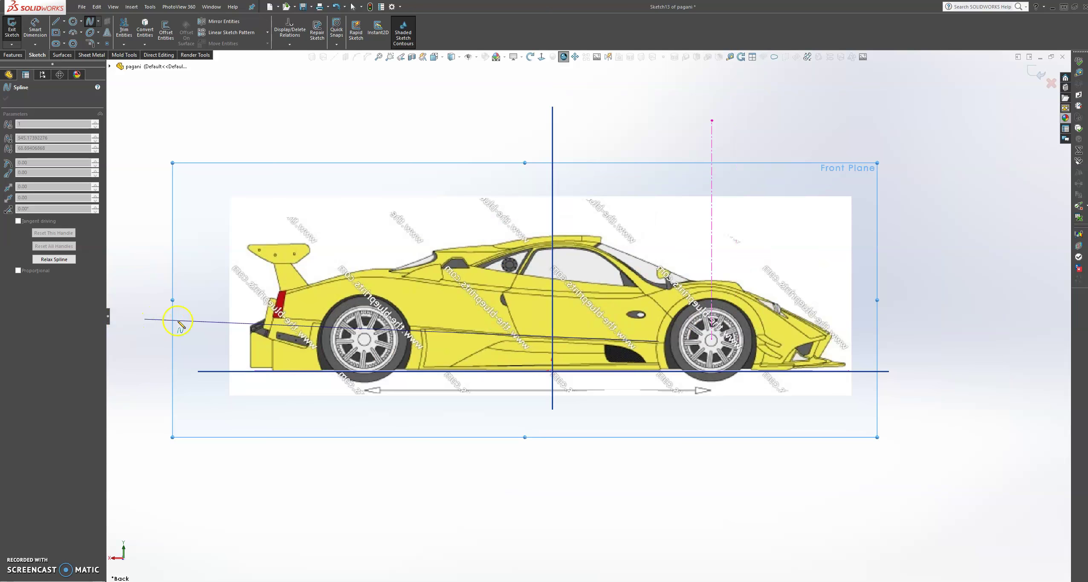
{"action": "double_click", "coordinate": [222, 315]}
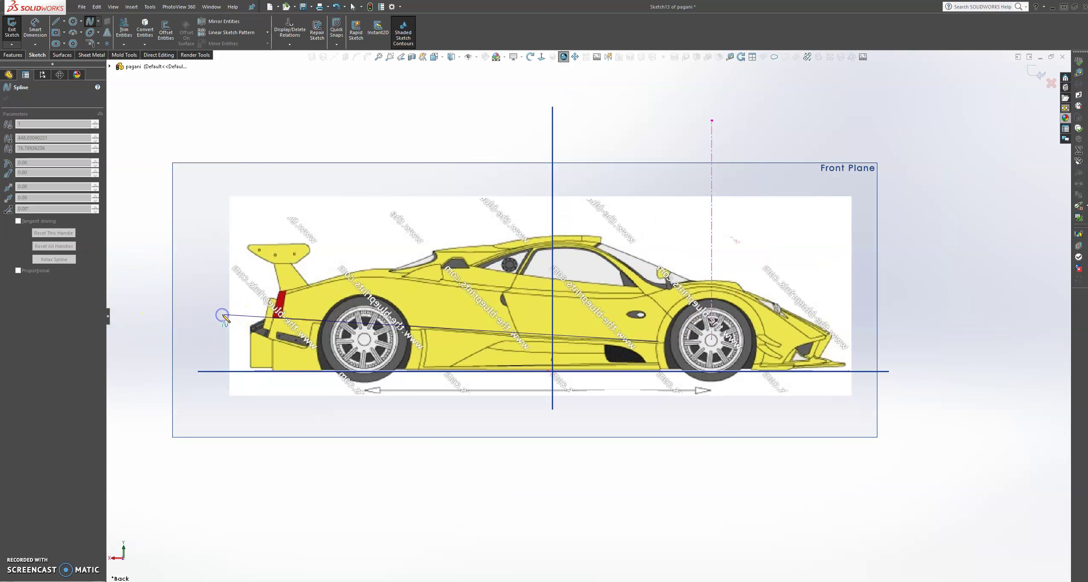
{"action": "scroll", "coordinate": [517, 316], "scroll_direction": "down", "scroll_amount": 3}
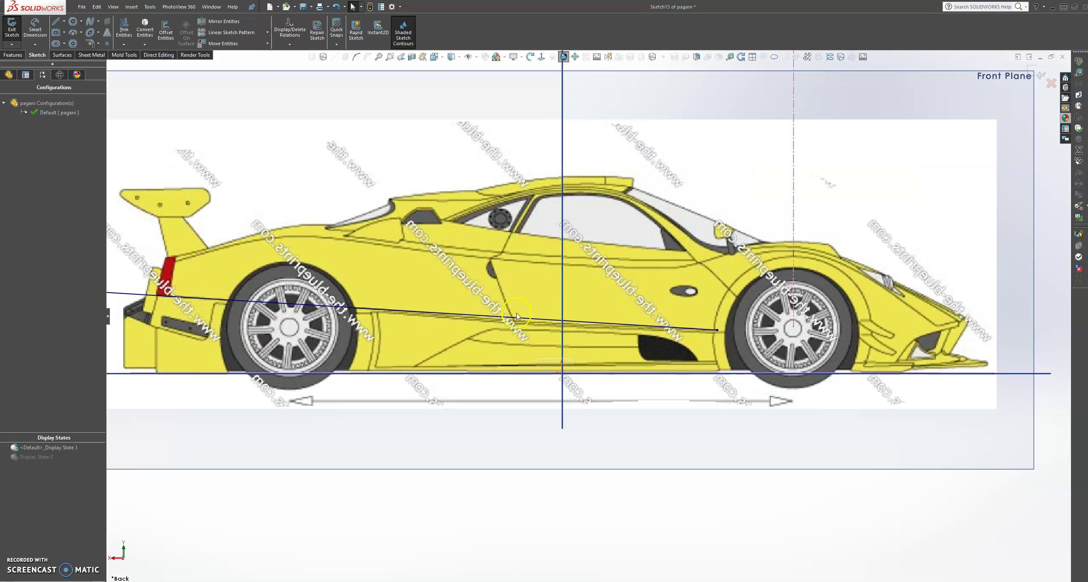
Reposition the side crease spline slightly so it follows the body line between the wheels on the blueprint
{"action": "left_click", "coordinate": [516, 317]}
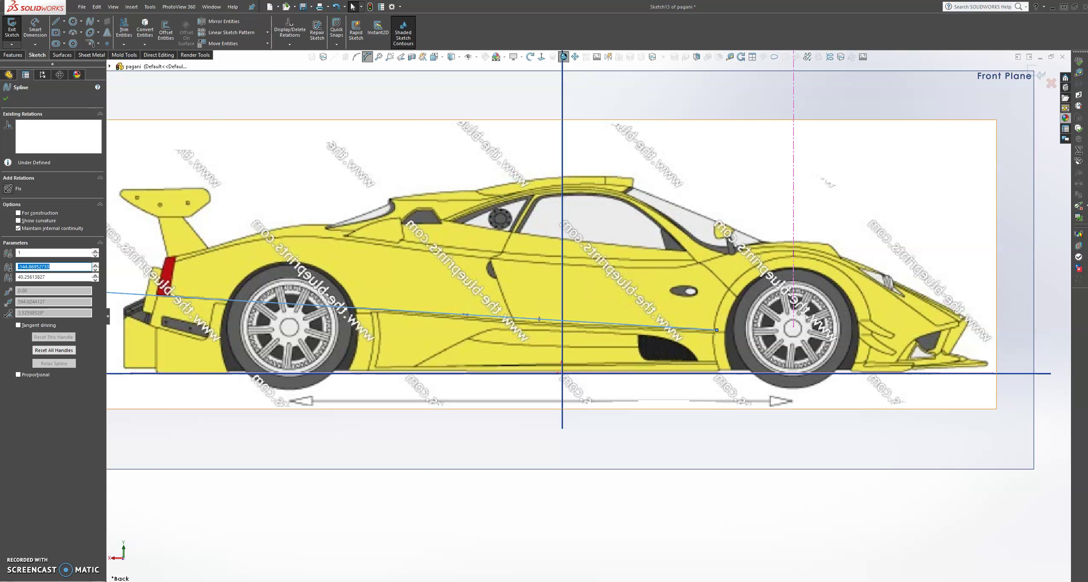
{"action": "left_click", "coordinate": [9, 99]}
{"action": "scroll", "coordinate": [580, 316], "scroll_direction": "up", "scroll_amount": 1}
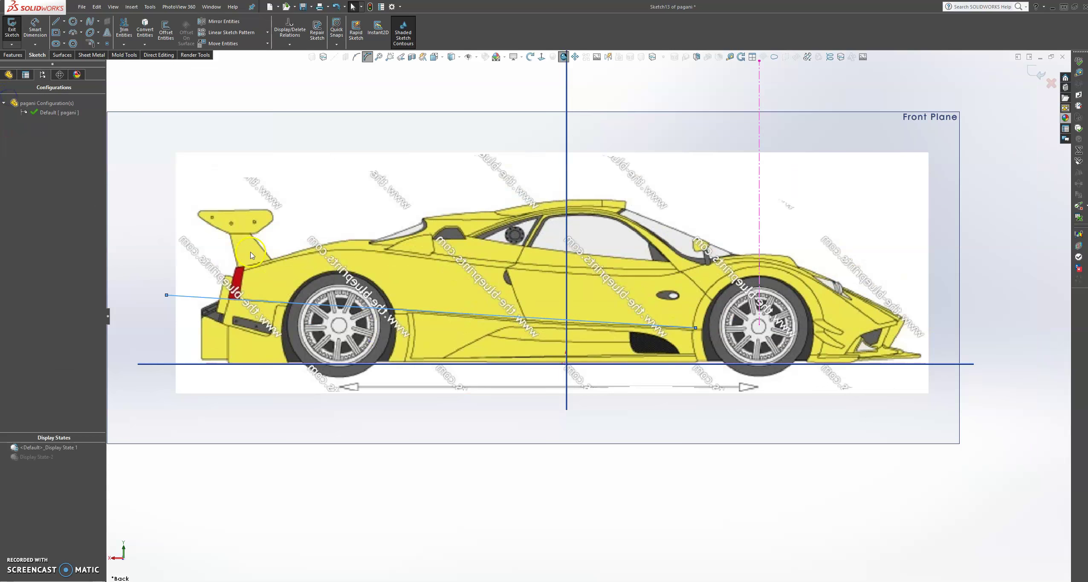
{"action": "left_click", "coordinate": [423, 313]}
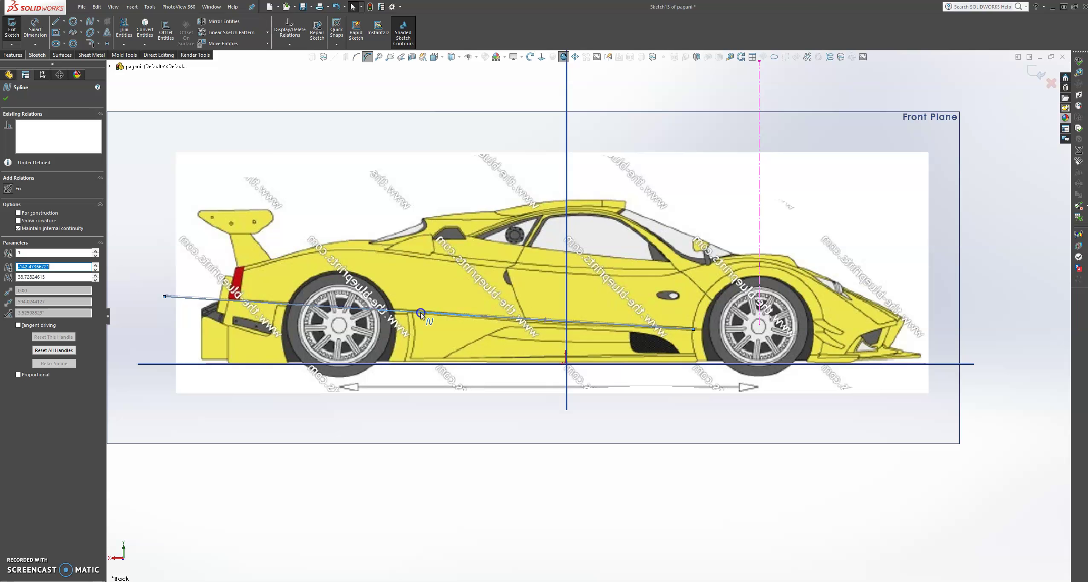
Finish editing the side crease spline and exit the sketch
{"action": "left_click", "coordinate": [421, 312]}
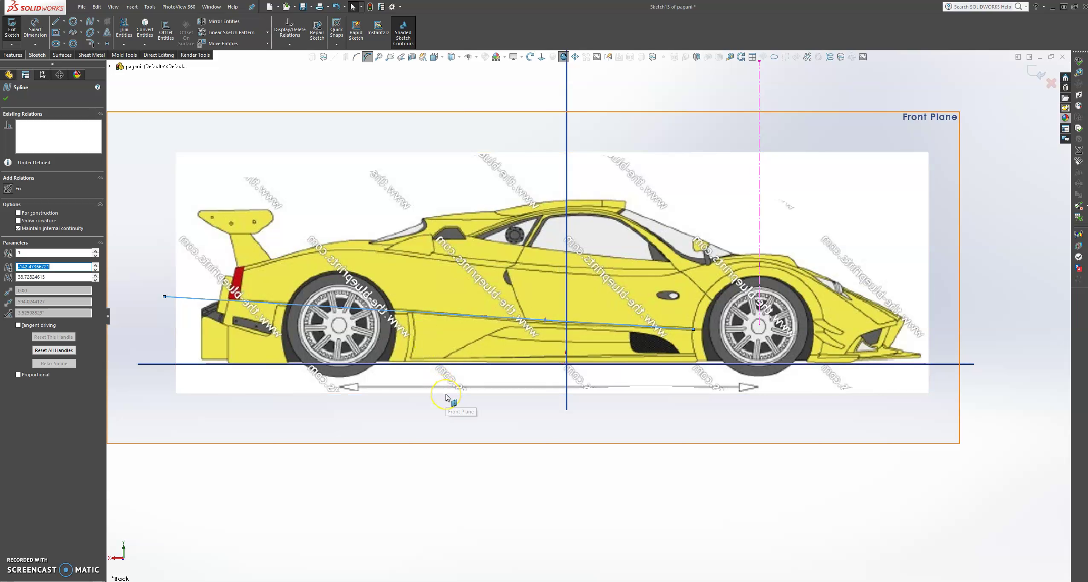
{"action": "left_click", "coordinate": [5, 100]}
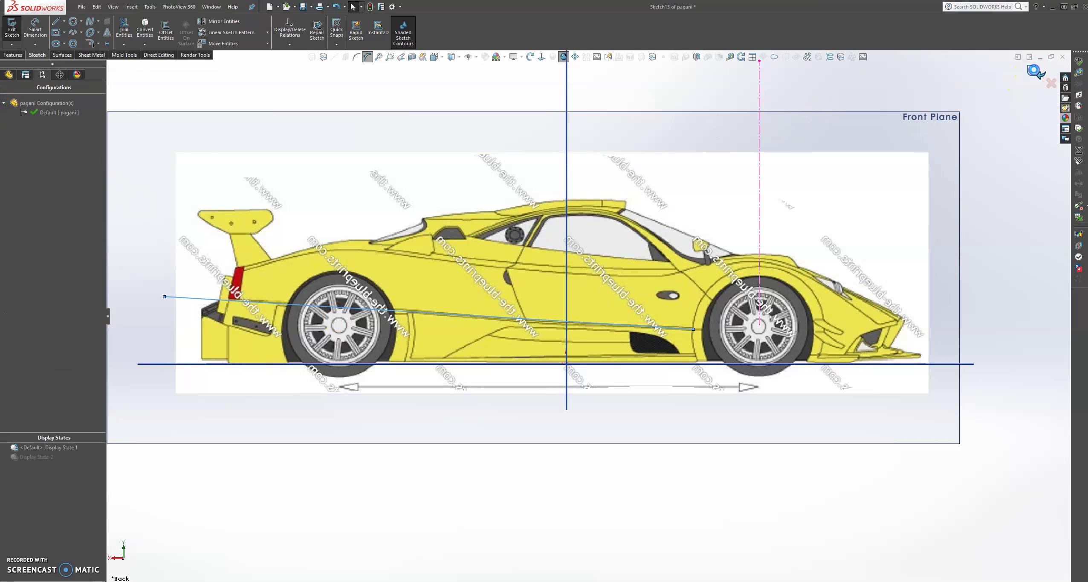
{"action": "left_click", "coordinate": [1035, 71]}
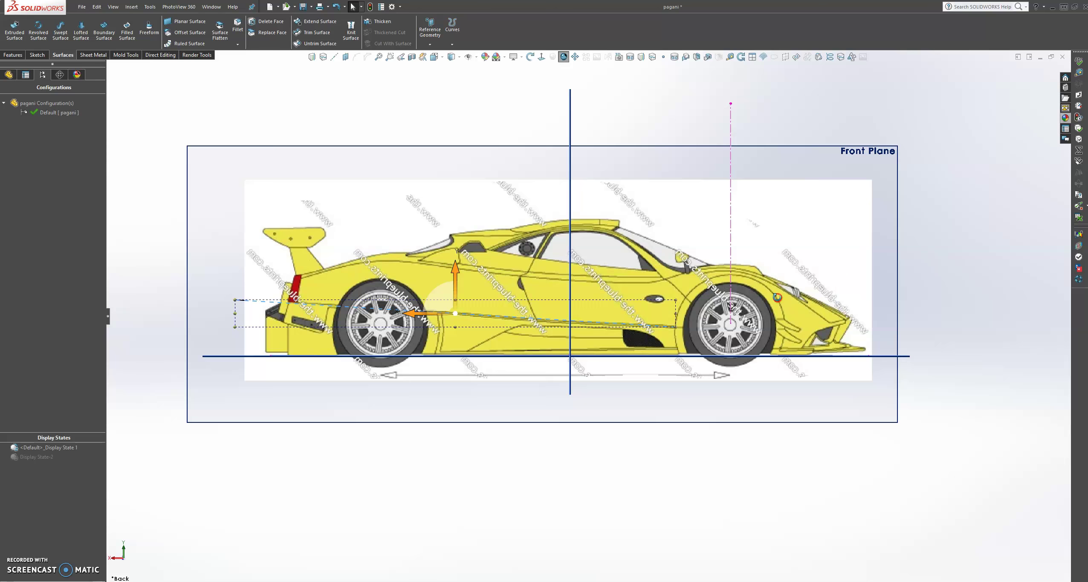
Trim the body side surface with the crease sketch, removing the regions below it between the wheel arches and behind the rear arch
{"action": "key", "text": "ctrl+7"}
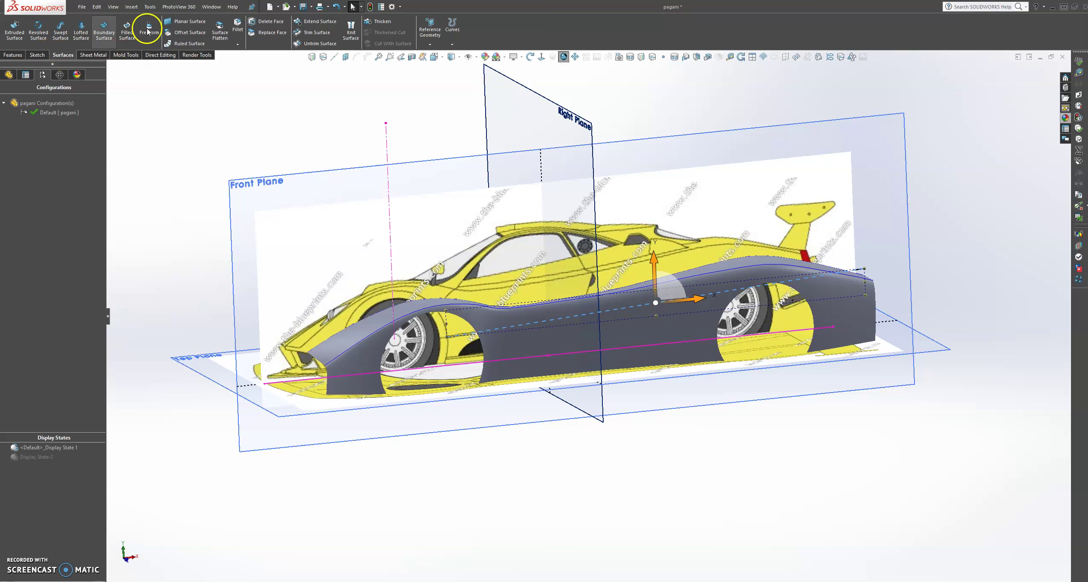
{"action": "left_click", "coordinate": [318, 33]}
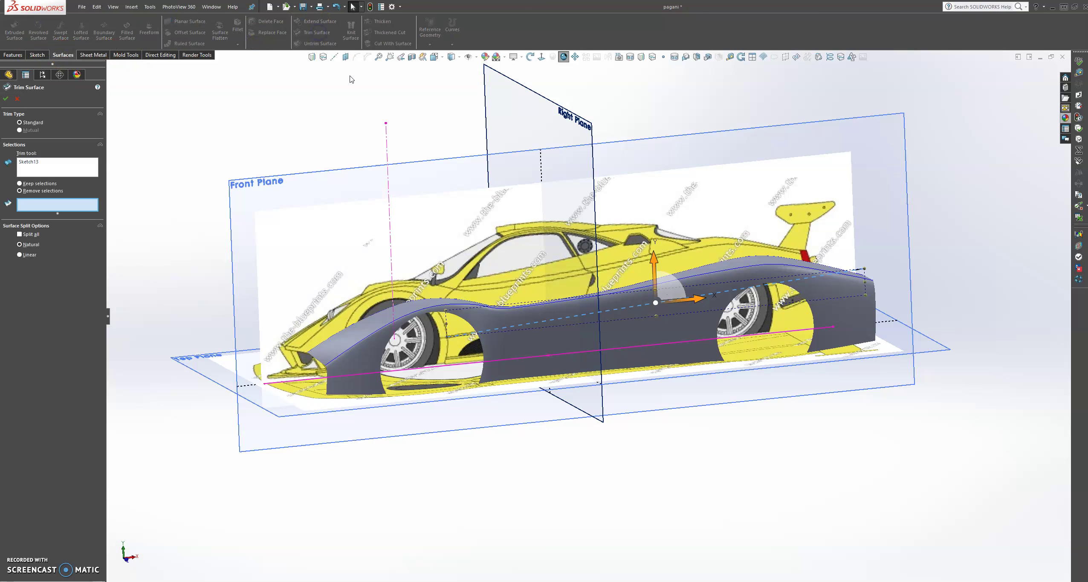
{"action": "left_click", "coordinate": [647, 356]}
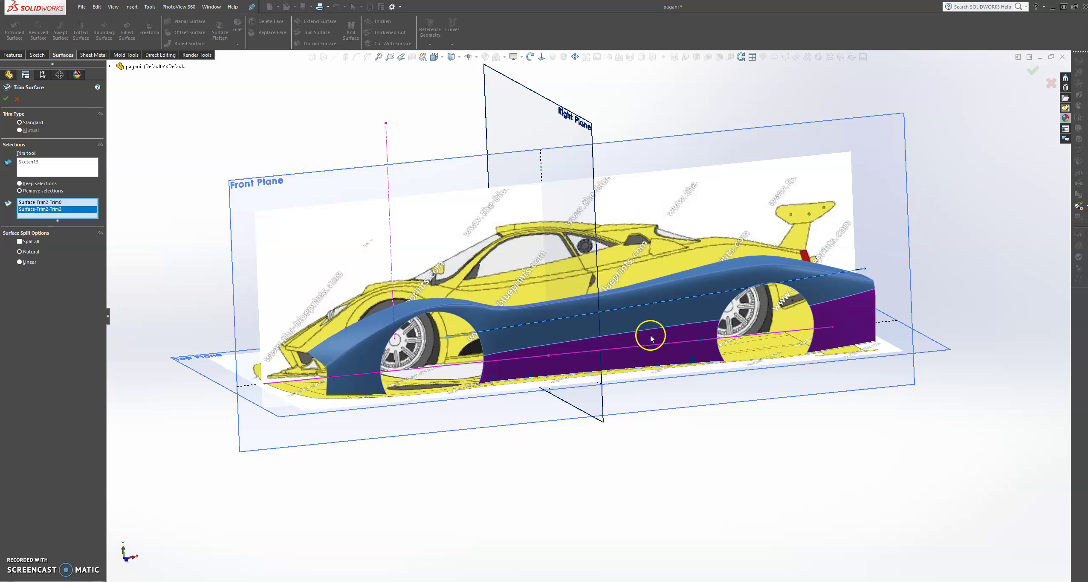
{"action": "left_click", "coordinate": [6, 100]}
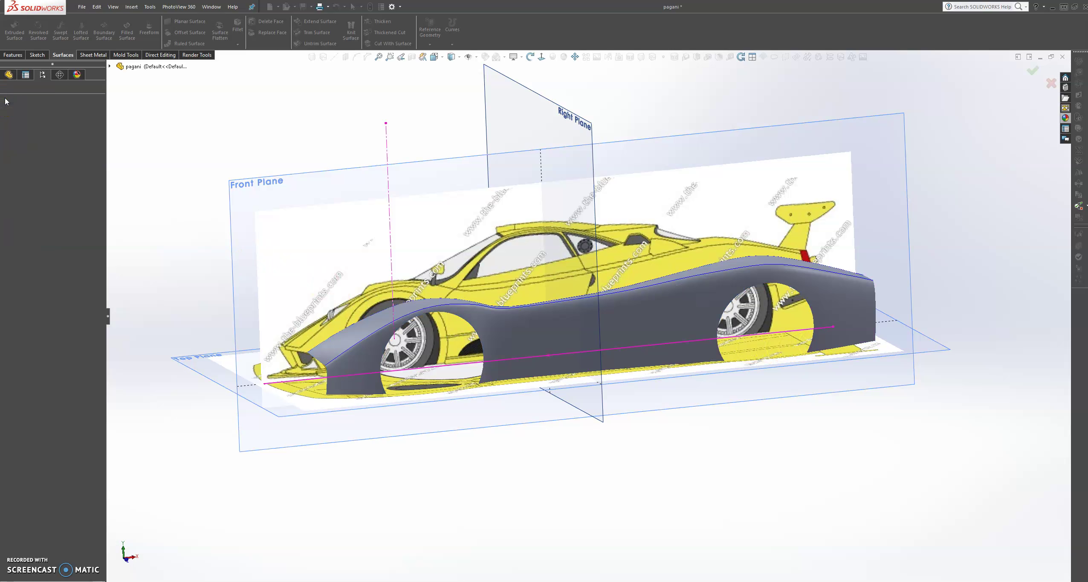
{"action": "left_click", "coordinate": [976, 246]}
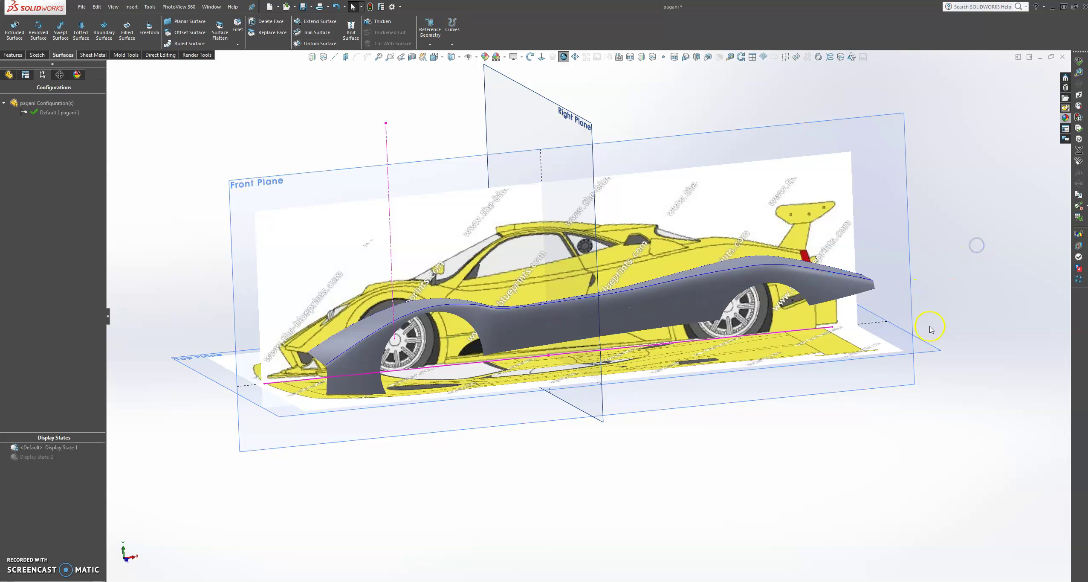
{"action": "key", "text": "f"}
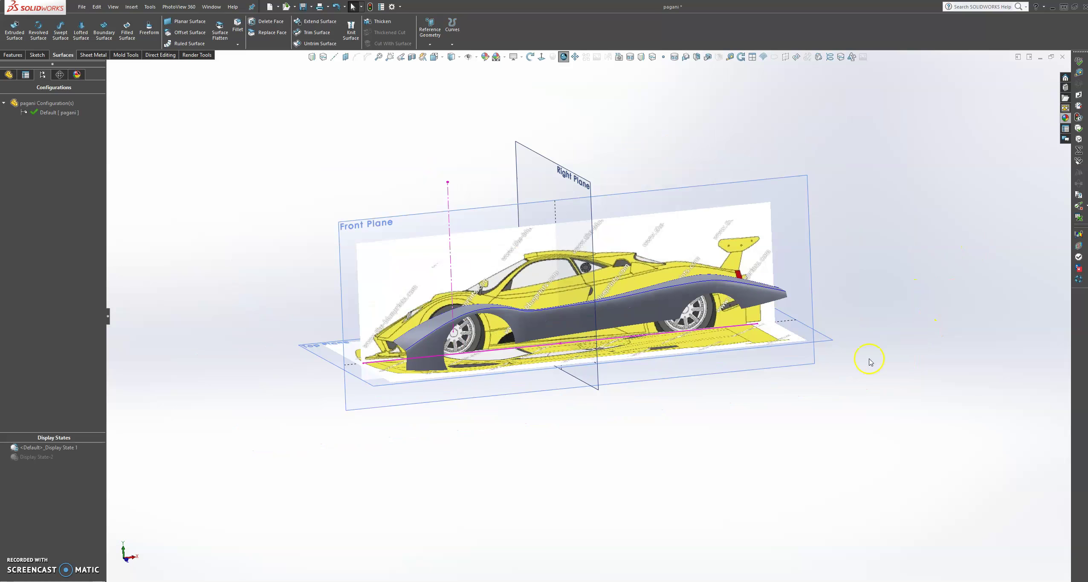
Activate Display State-2 and hide the construction curves running along the upper edges of the body side surface
{"action": "double_click", "coordinate": [39, 457]}
{"action": "middle_click_drag", "start_coordinate": [561, 362], "coordinate": [596, 364]}
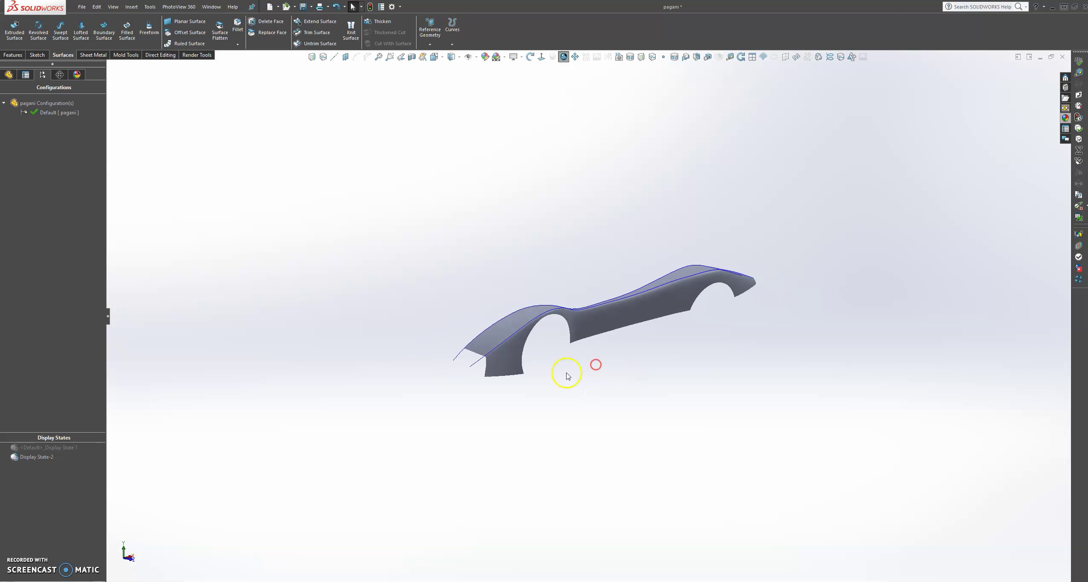
{"action": "right_click", "coordinate": [477, 364]}
{"action": "left_click", "coordinate": [867, 166]}
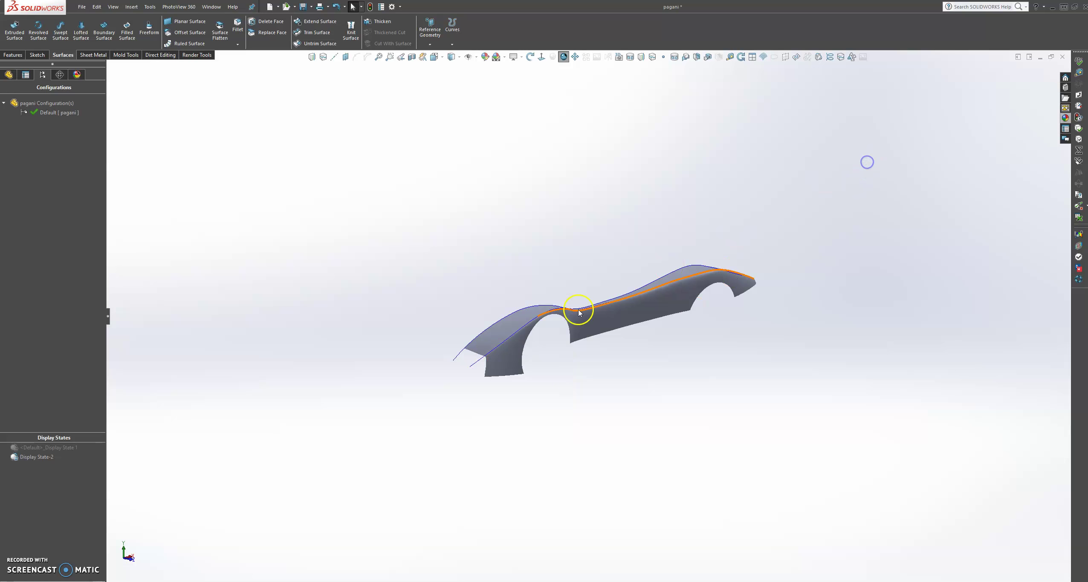
{"action": "right_click", "coordinate": [457, 357]}
{"action": "left_click", "coordinate": [488, 359]}
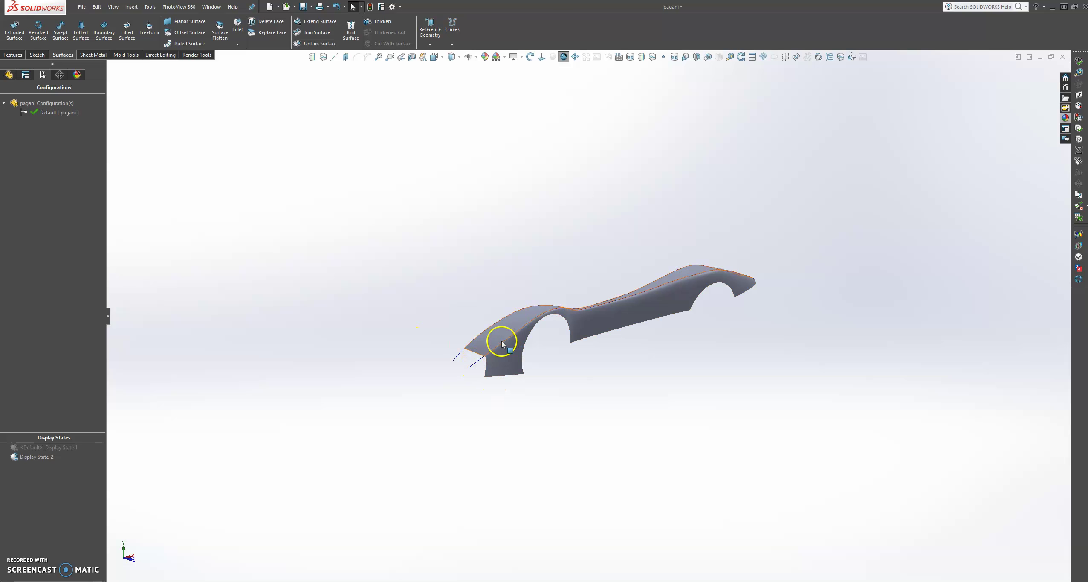
{"action": "scroll", "coordinate": [499, 351], "scroll_direction": "down", "scroll_amount": 3}
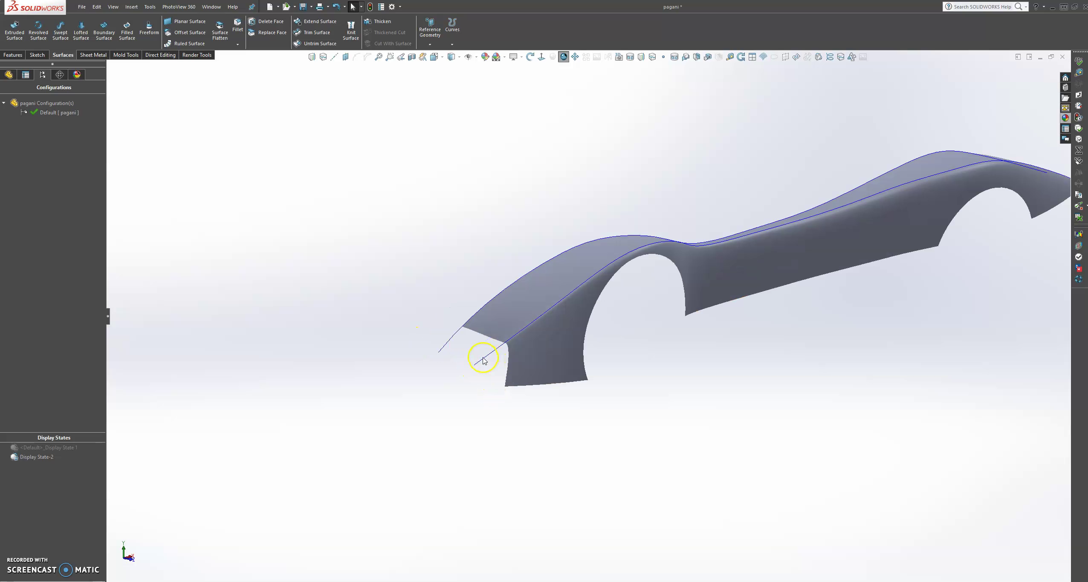
{"action": "right_click", "coordinate": [485, 362]}
{"action": "left_click", "coordinate": [447, 342]}
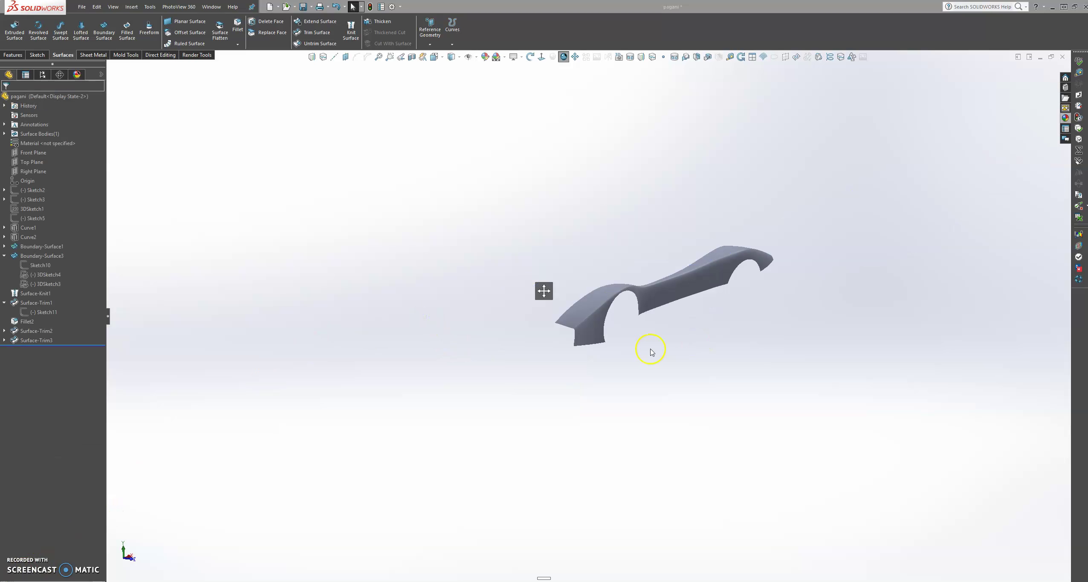
Examine the shape of the trimmed side surface and compare it with the Pagani reference picture in Photos
{"action": "scroll", "coordinate": [755, 246], "scroll_direction": "down", "scroll_amount": 3}
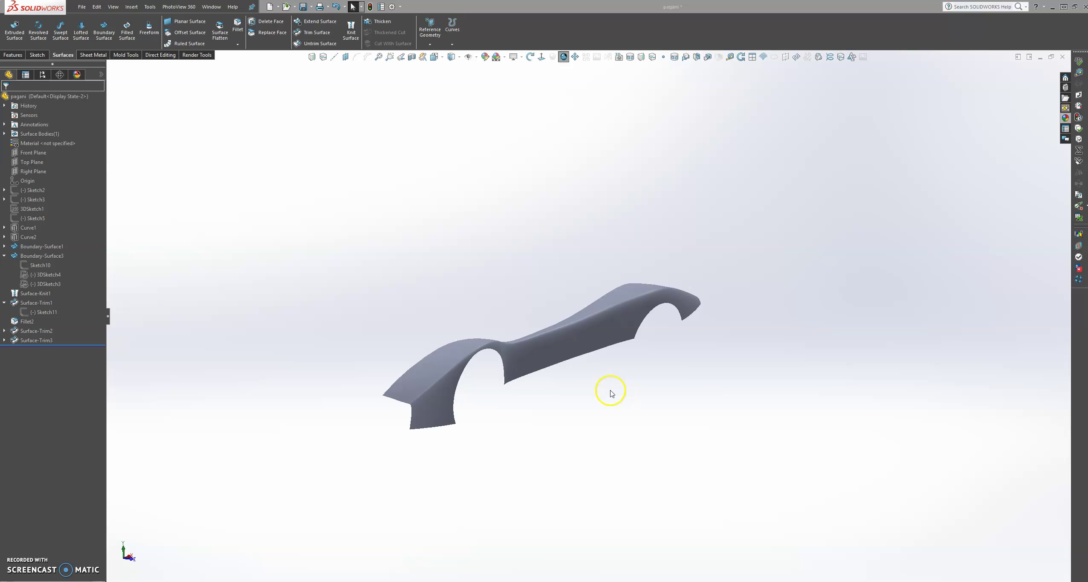
{"action": "middle_click_drag", "start_coordinate": [579, 395], "coordinate": [535, 416]}
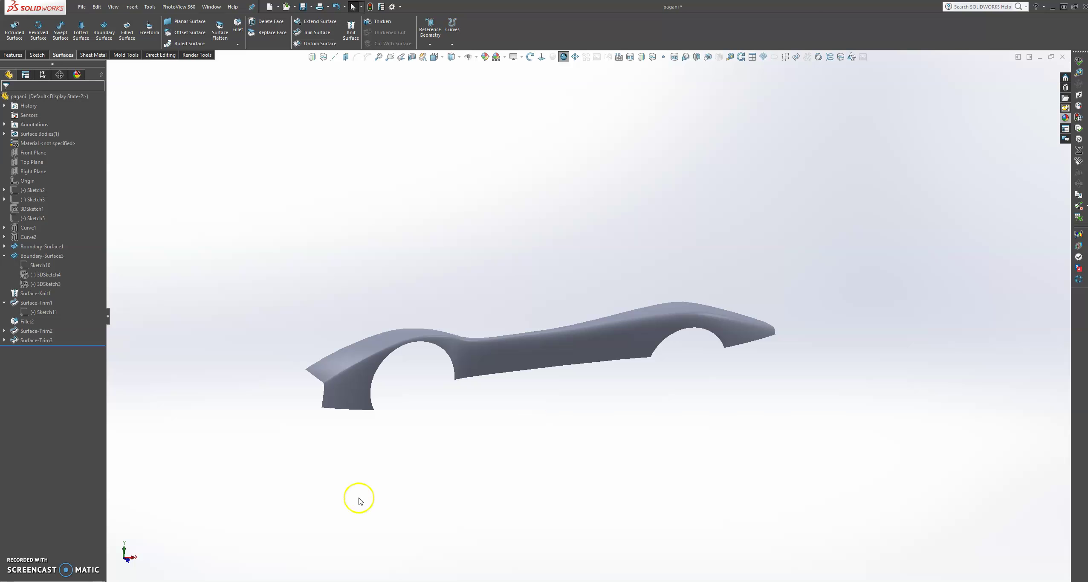
{"action": "left_click", "coordinate": [444, 575]}
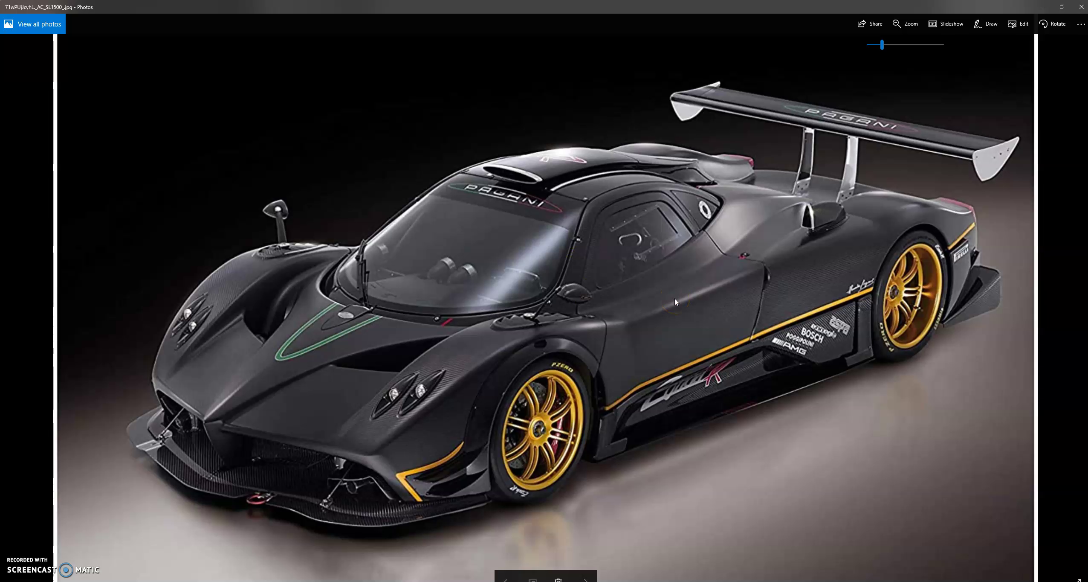
{"action": "left_click", "coordinate": [1038, 5]}
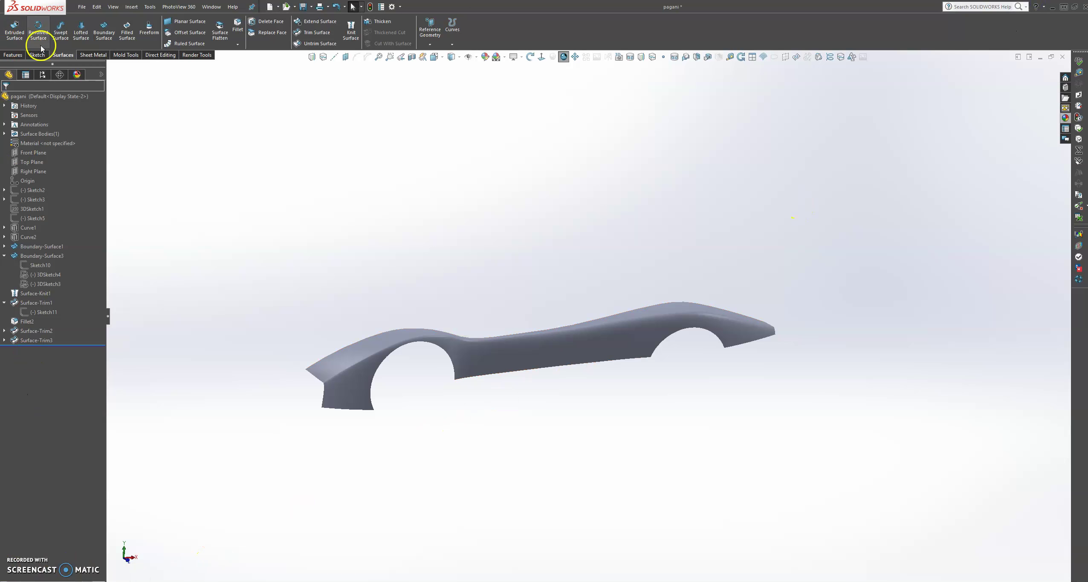
Activate Display State 1 with the blueprints and start a new sketch on the Top Plane, viewed face-on
{"action": "left_click", "coordinate": [42, 75]}
{"action": "left_click", "coordinate": [51, 448]}
{"action": "double_click", "coordinate": [51, 447]}
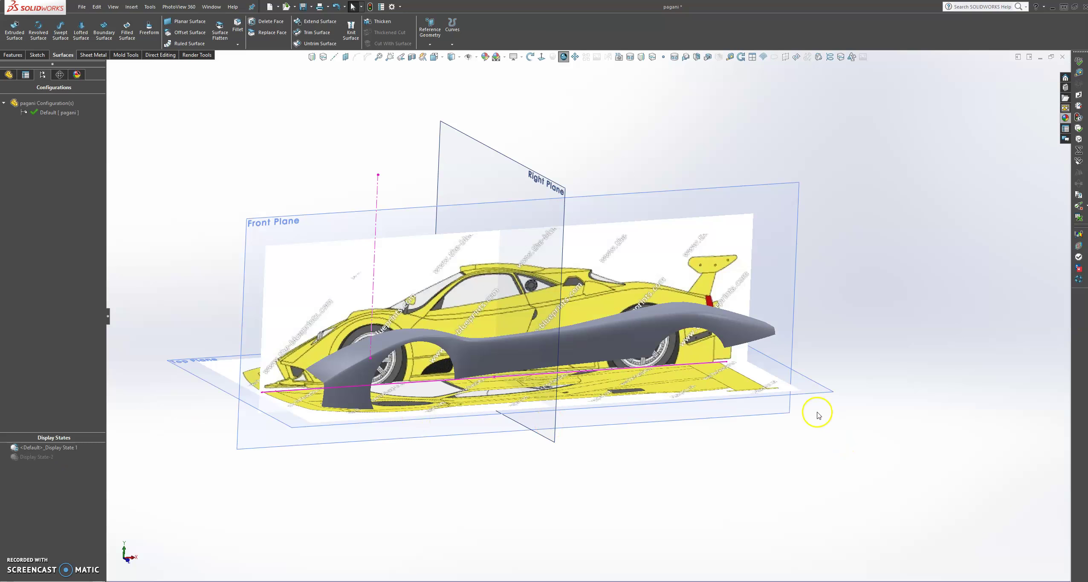
{"action": "left_click", "coordinate": [830, 389]}
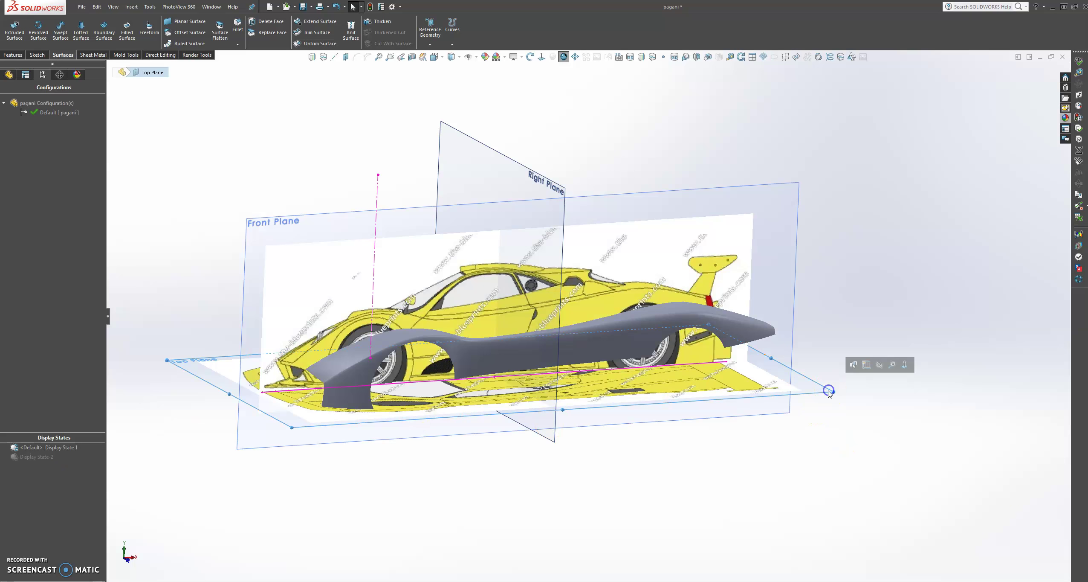
{"action": "left_click", "coordinate": [871, 365]}
{"action": "left_click", "coordinate": [541, 56]}
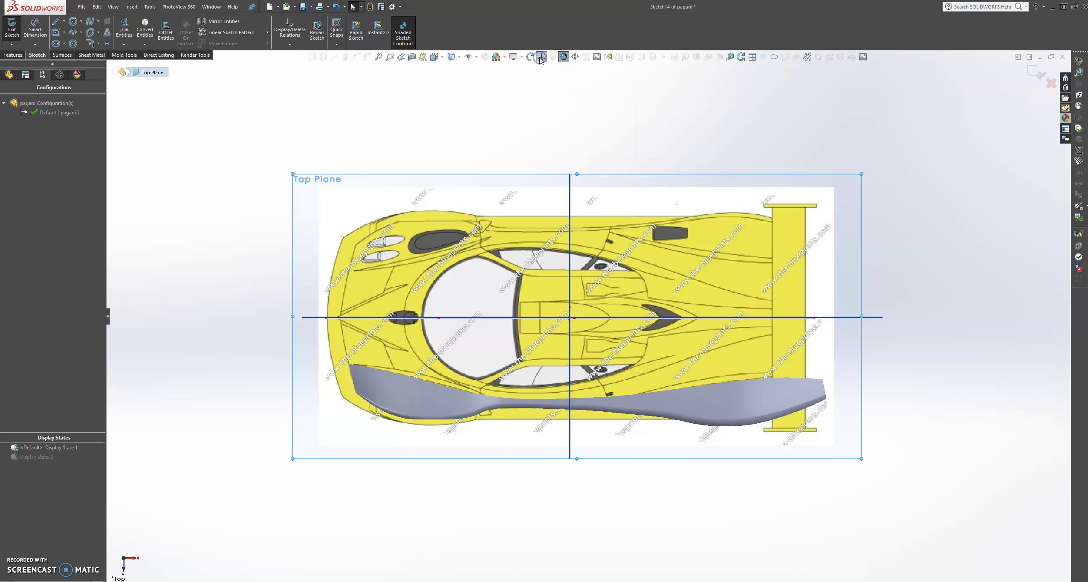